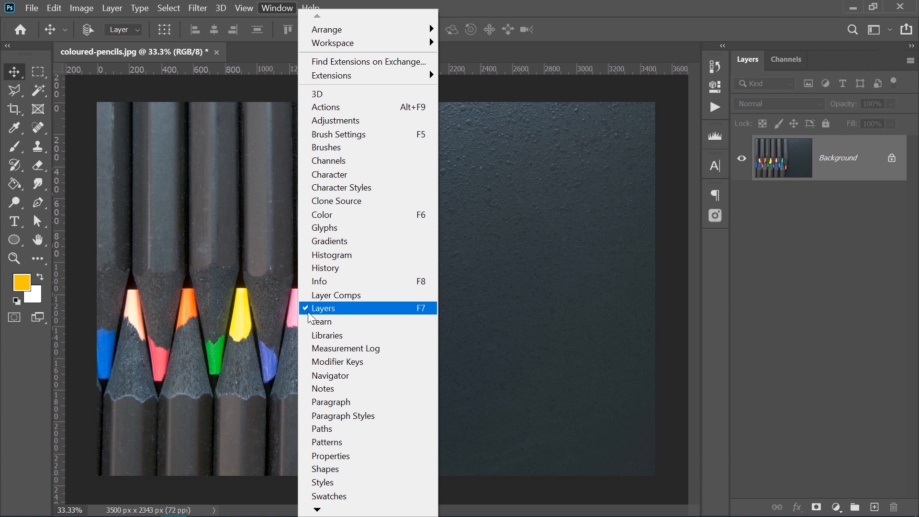
Step: Try to move the locked Background by converting it to a normal layer, and undo both changes
left_click(467, 317)
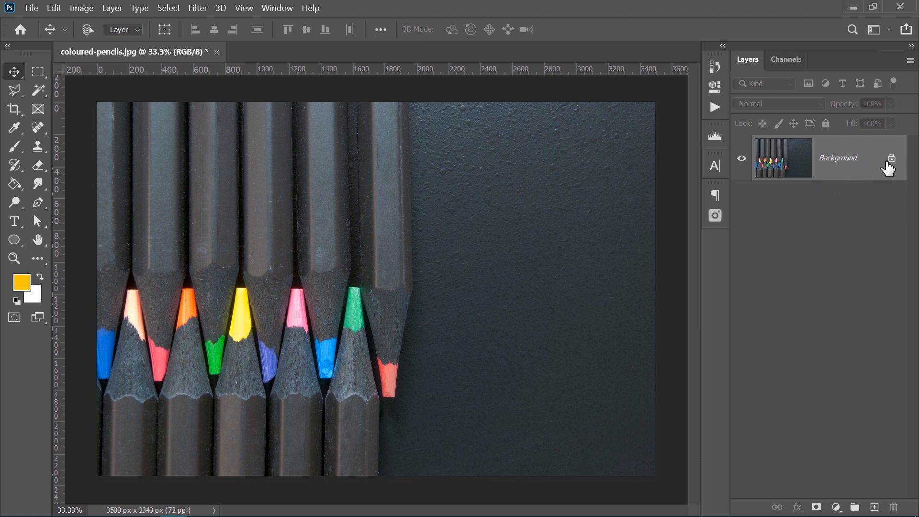
mouse_move(895, 172)
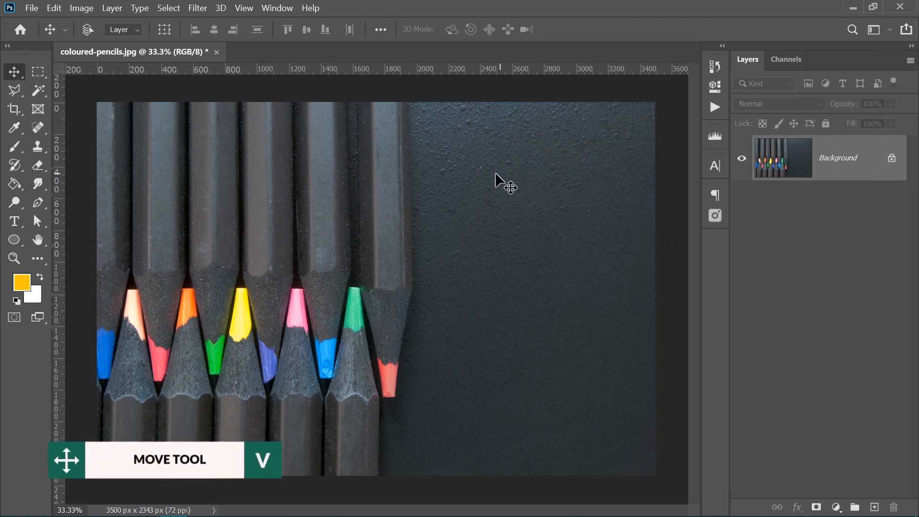
left_click_drag(492, 185, 349, 261)
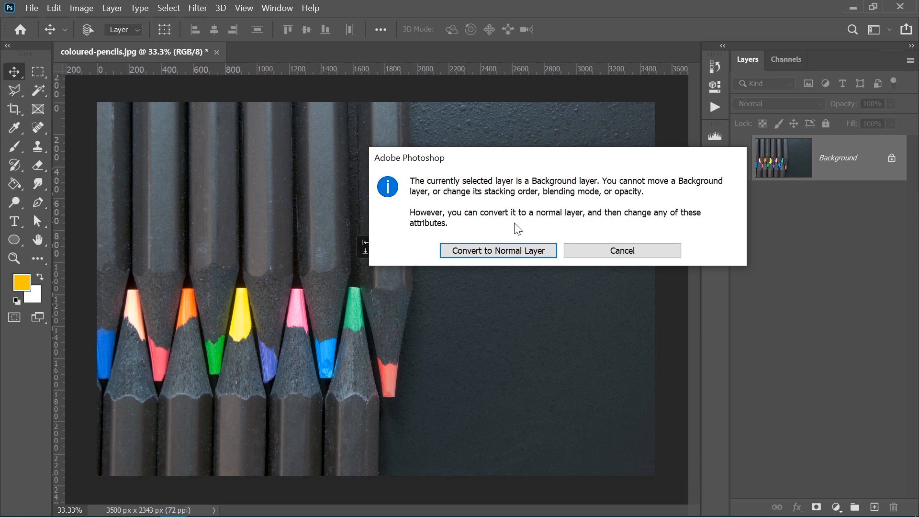
left_click(498, 250)
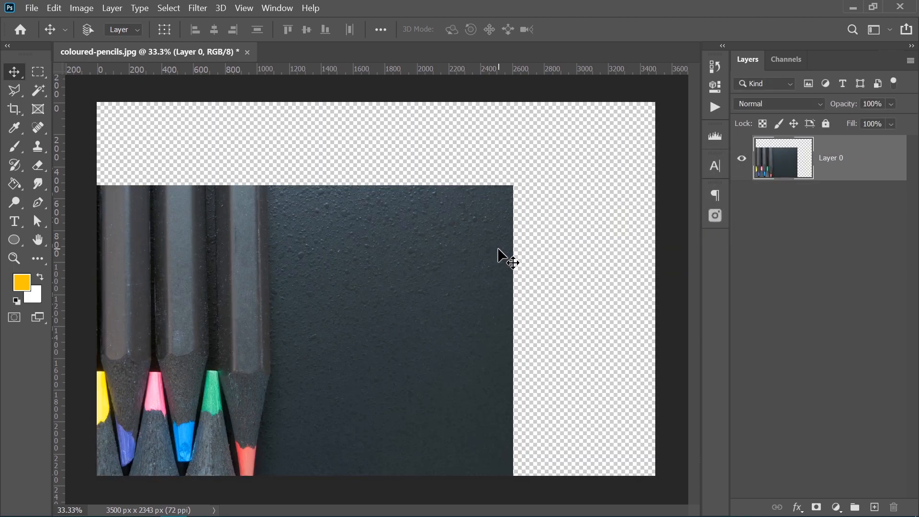
key("ctrl+z")
key("ctrl+z")
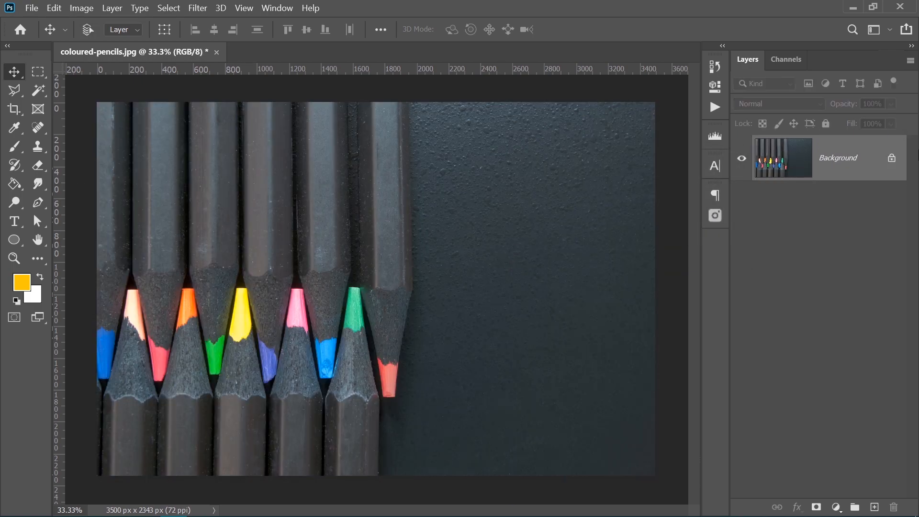
Step: Unlock the Background layer, move the image around the canvas, and undo everything back to the locked Background
left_click(892, 163)
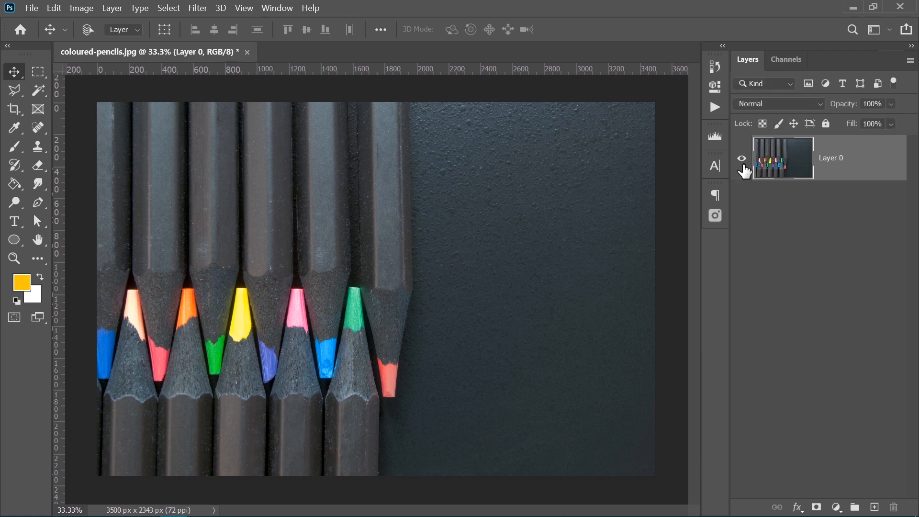
left_click_drag(500, 248, 580, 311)
left_click_drag(511, 266, 450, 320)
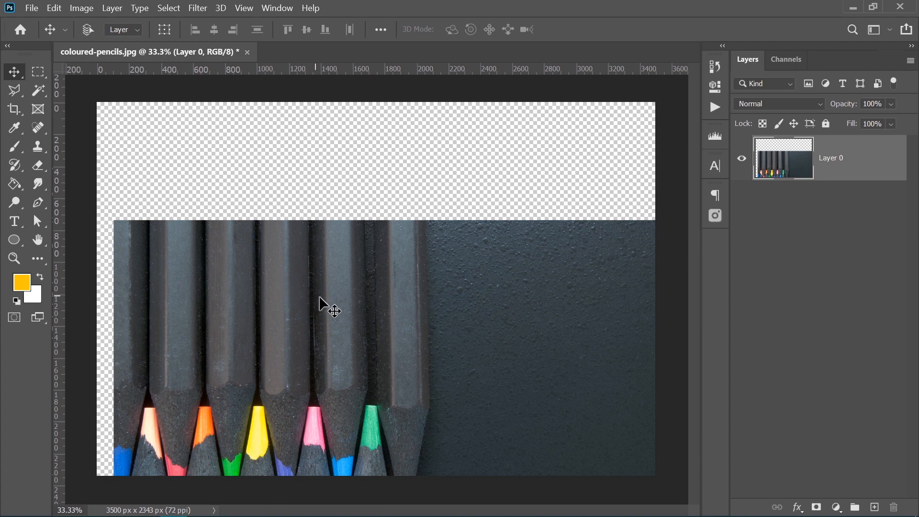
left_click_drag(424, 314, 388, 214)
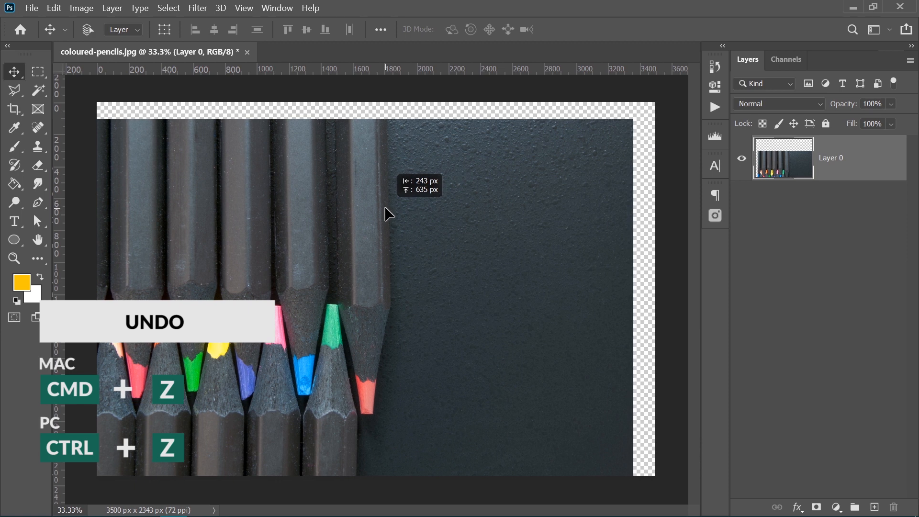
left_click_drag(388, 213, 388, 213)
key("ctrl+z")
key("ctrl+z")
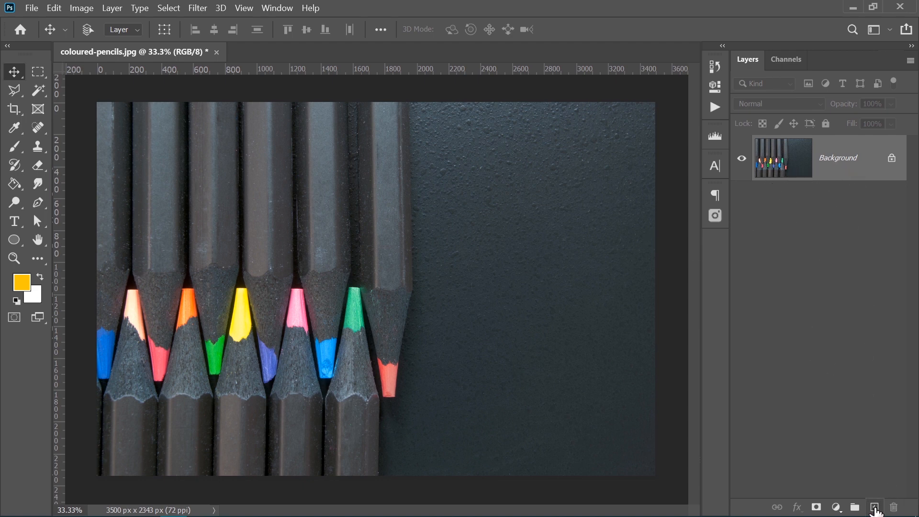
Step: Add two new empty layers above the Background and paint a soft yellow blob on Layer 1 over the plain dark area
left_click(874, 508)
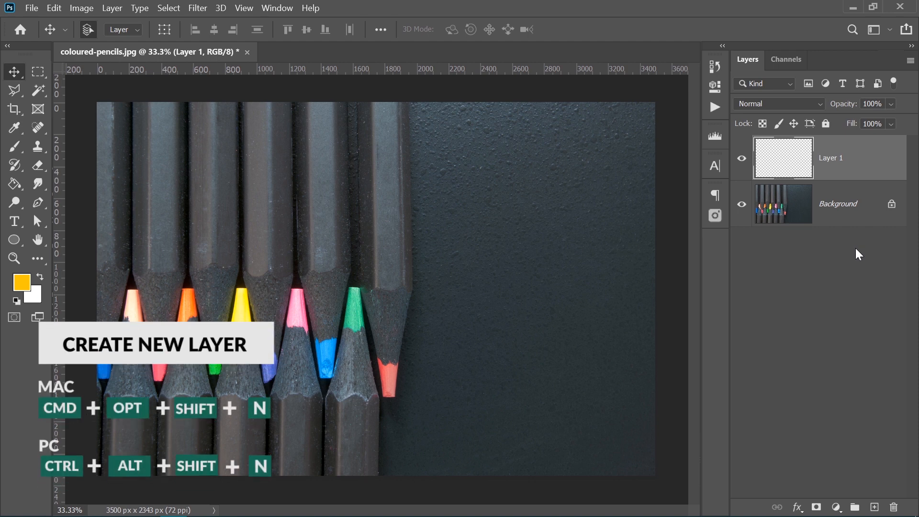
key("ctrl+alt+shift+n")
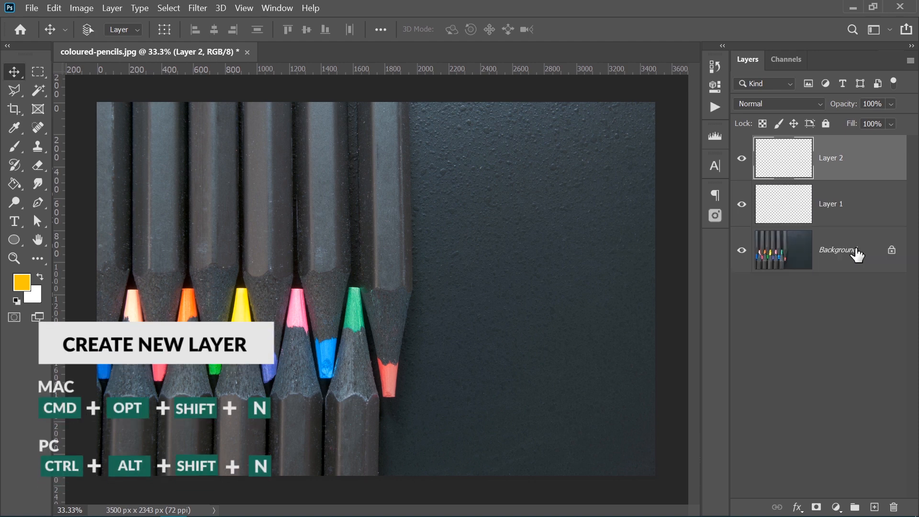
left_click_drag(458, 216, 211, 341)
left_click_drag(175, 294, 459, 305)
left_click_drag(259, 283, 344, 287)
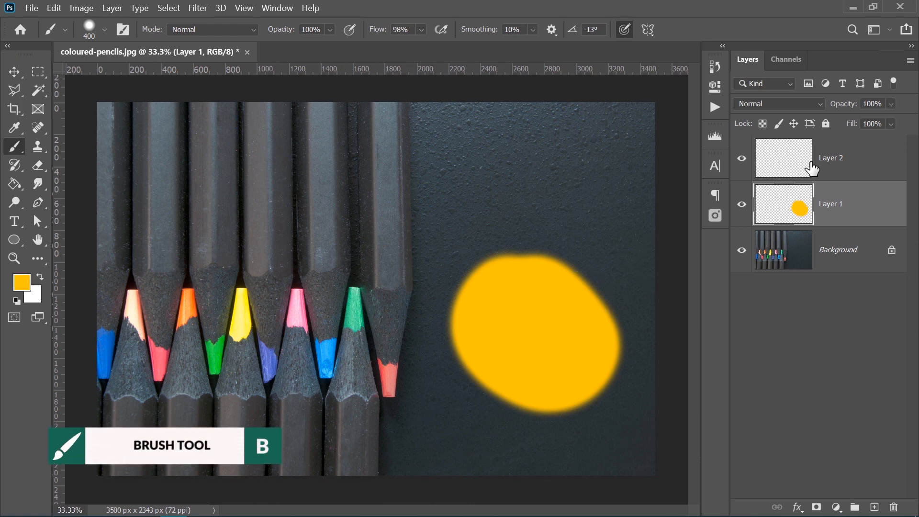
Step: Swap to the white foreground colour and paint a white blob on Layer 2, overlapping the yellow one
left_click(806, 166)
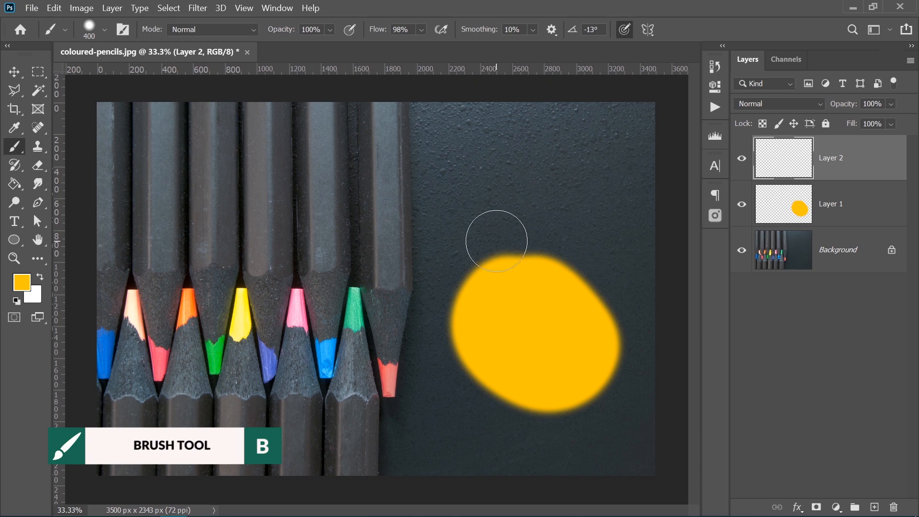
key("x")
mouse_move(467, 217)
left_mouse_down()
mouse_move(496, 191)
mouse_move(537, 199)
mouse_move(508, 260)
mouse_move(550, 187)
left_mouse_up()
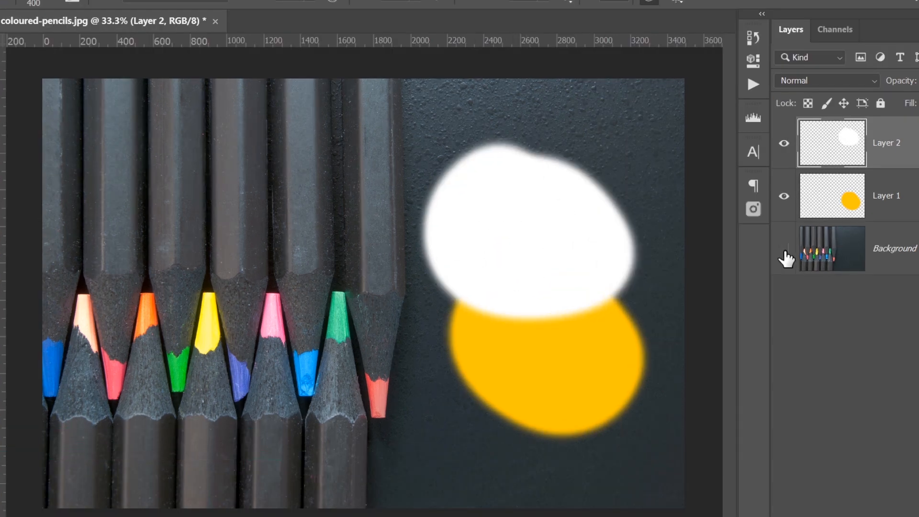
Step: Hide the Background layer to view the two painted blobs on transparency, and show it again
left_click(783, 249)
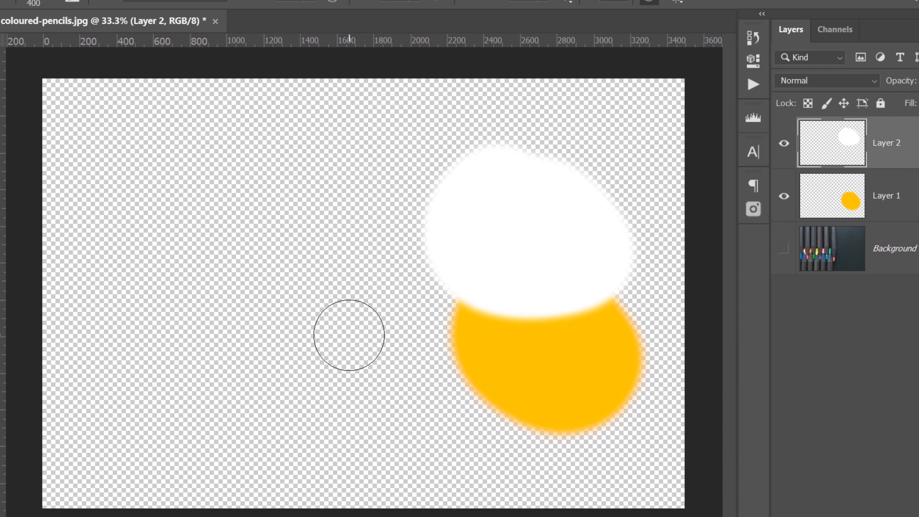
key("v")
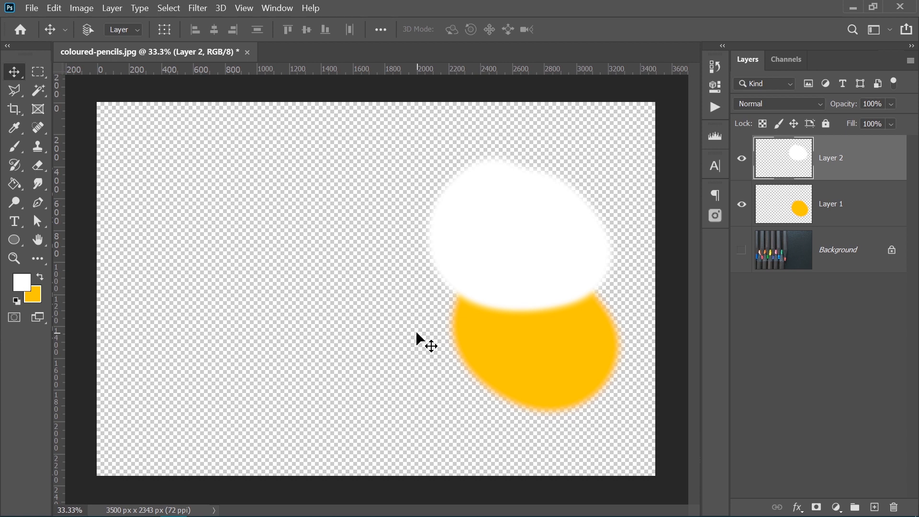
left_click(741, 250)
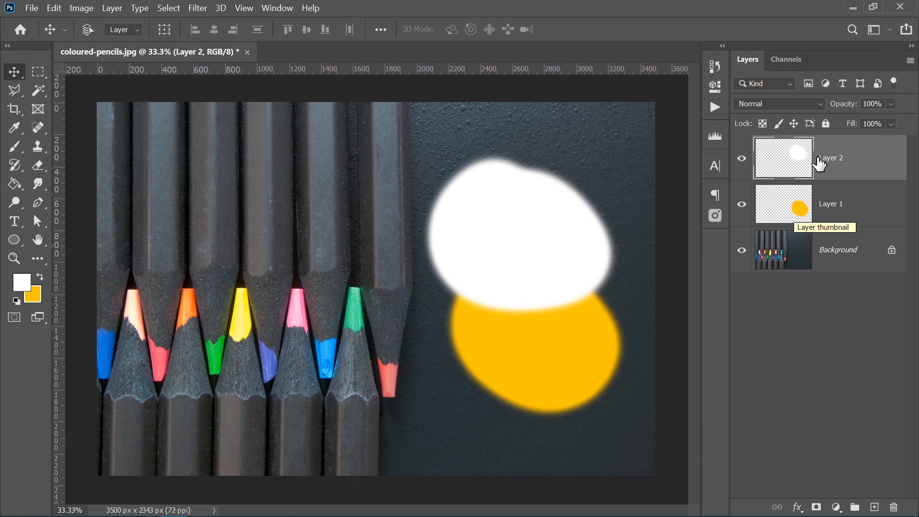
Step: Swap the stacking order of Layer 2 and Layer 1 and restore it, and toggle the Background's visibility off and on
left_click_drag(796, 160, 804, 244)
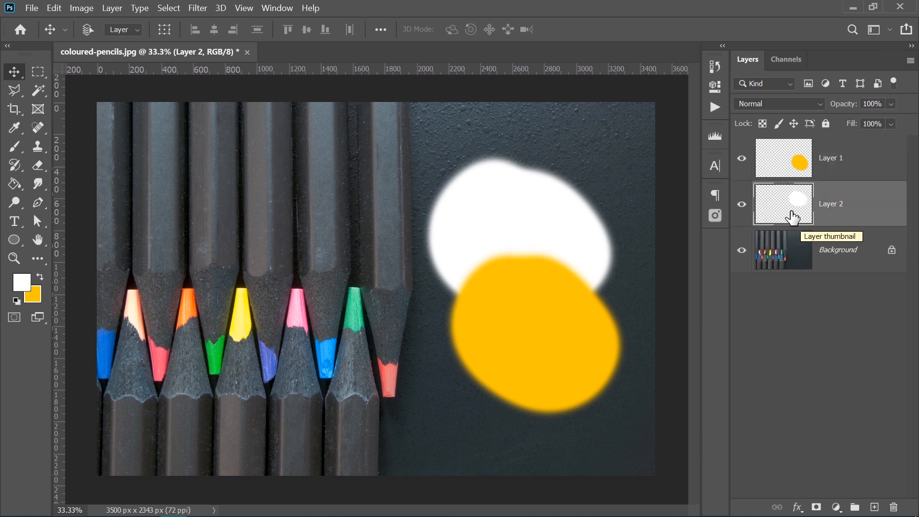
left_click_drag(796, 161, 799, 233)
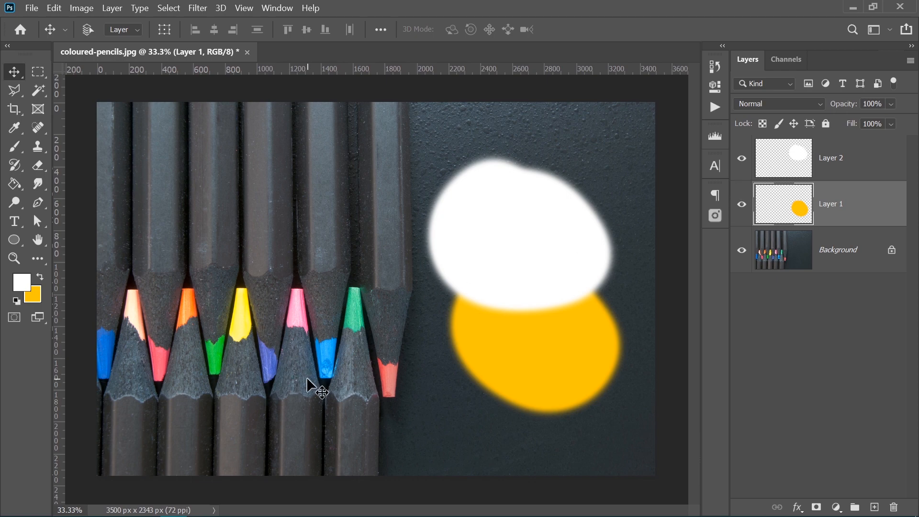
left_click(742, 250)
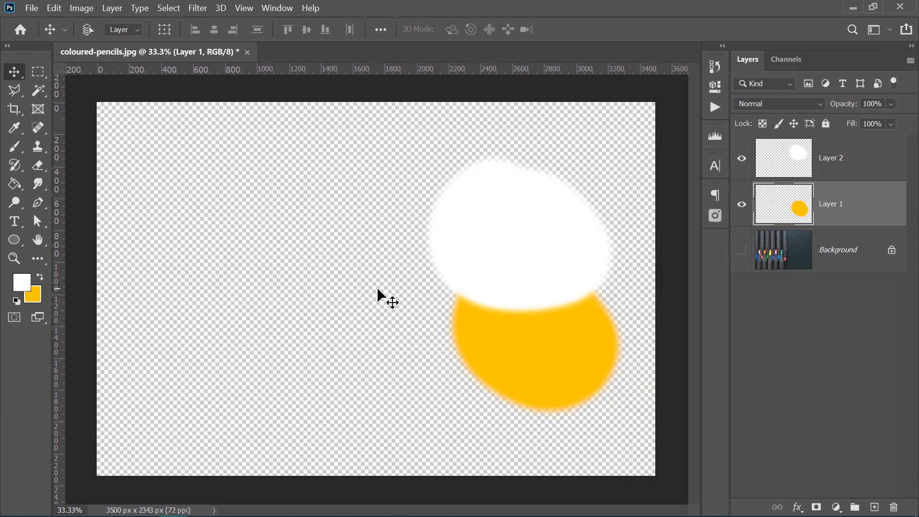
left_click(742, 251)
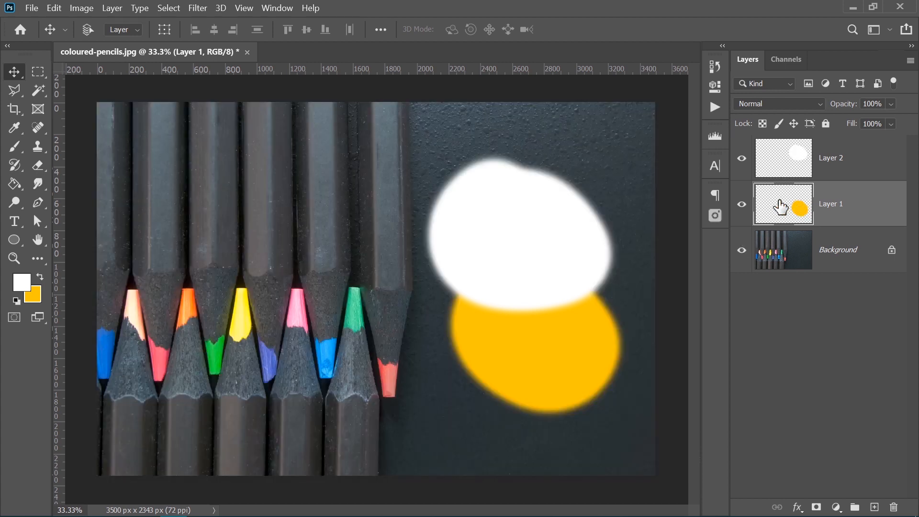
Step: Move Layer 1's yellow blob over the pencil tips and set the layer's opacity to 47%
left_click_drag(518, 252, 344, 233)
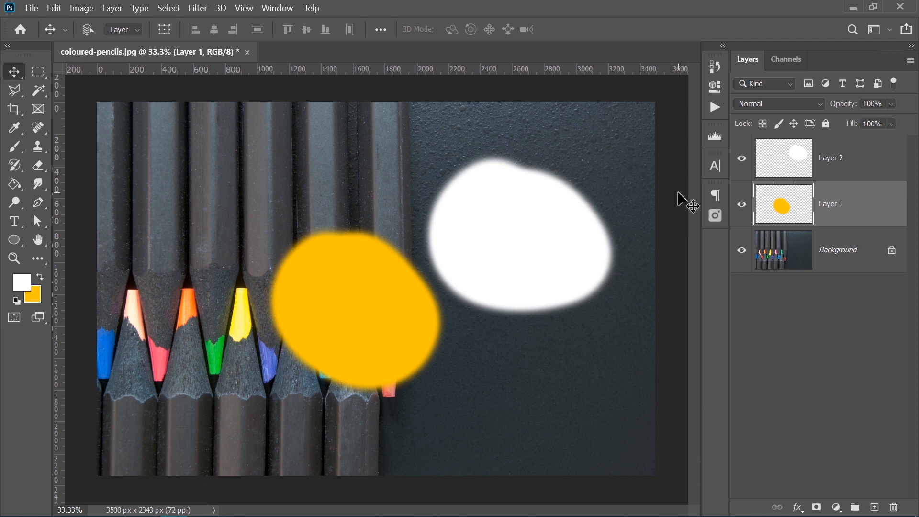
left_click(891, 104)
left_click_drag(911, 123, 869, 123)
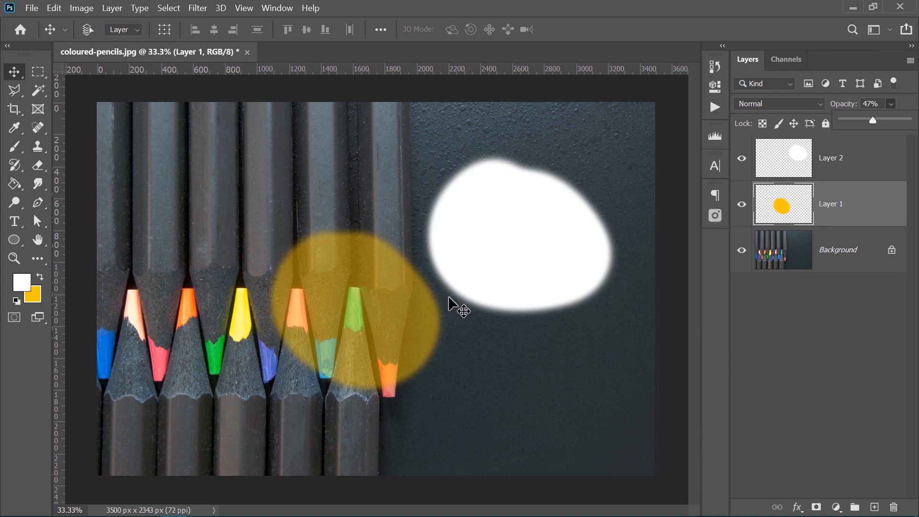
left_click_drag(341, 330, 273, 352)
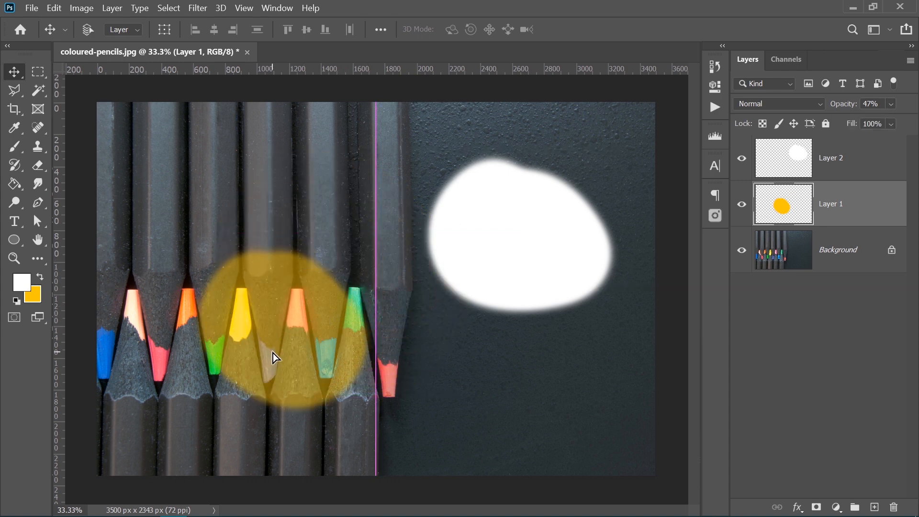
Step: Set Layer 1's opacity to 0% and back to 100%, and move the yellow blob partly behind the white one
left_click(890, 105)
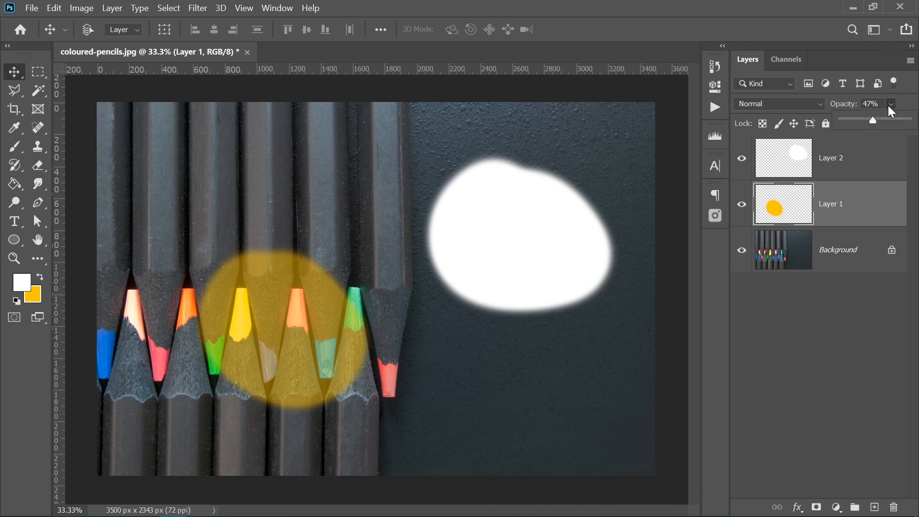
left_click_drag(874, 120, 828, 123)
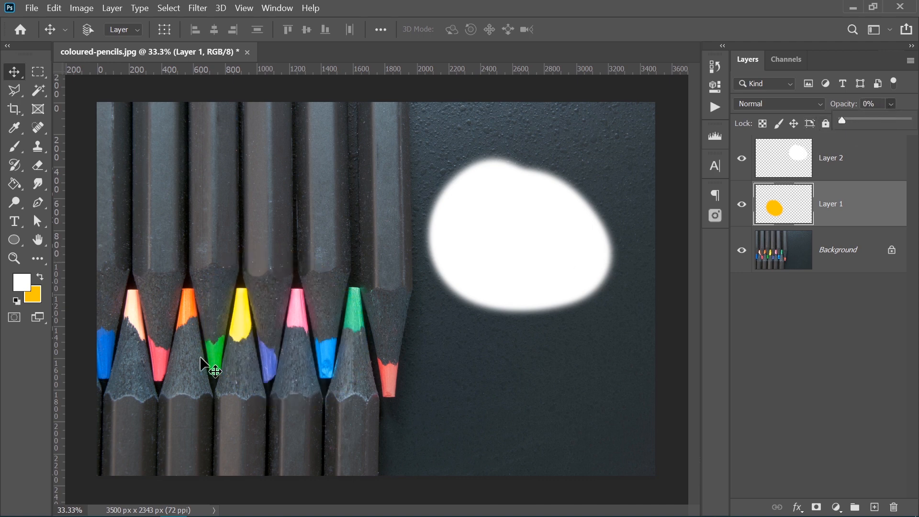
left_click_drag(843, 119, 914, 120)
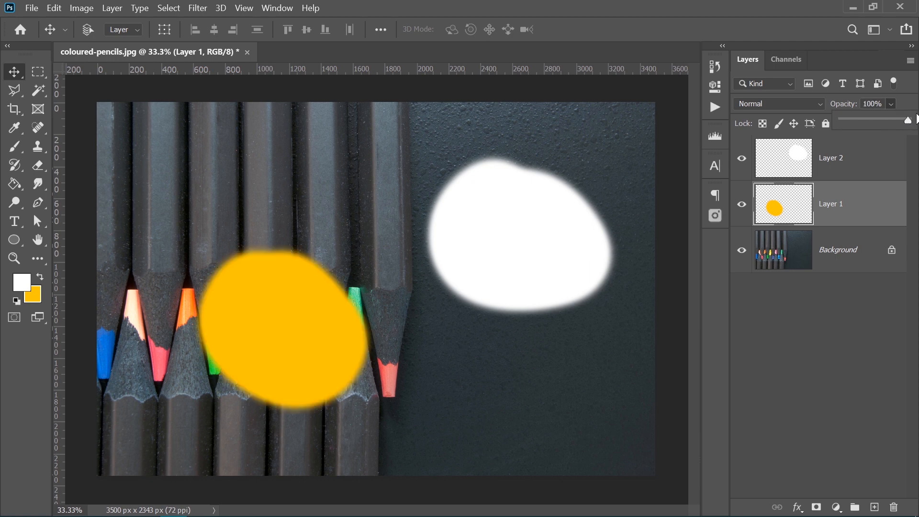
left_click_drag(248, 360, 475, 294)
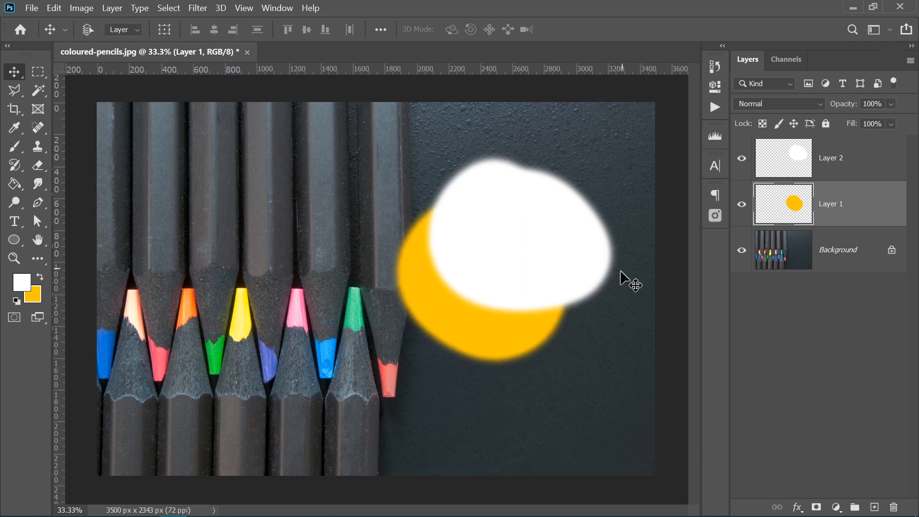
Step: Preview blend modes such as Divide on Layer 1 and return it to Normal
left_click(806, 110)
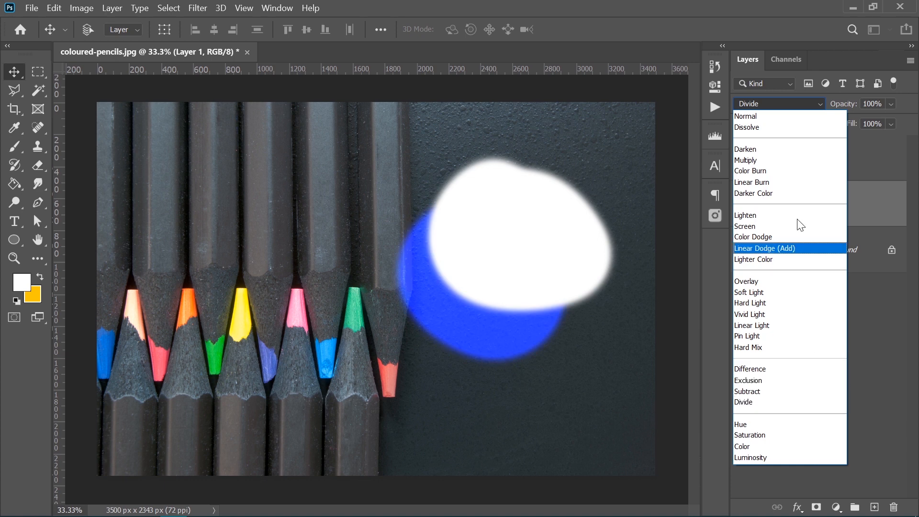
left_click(890, 104)
left_click(891, 104)
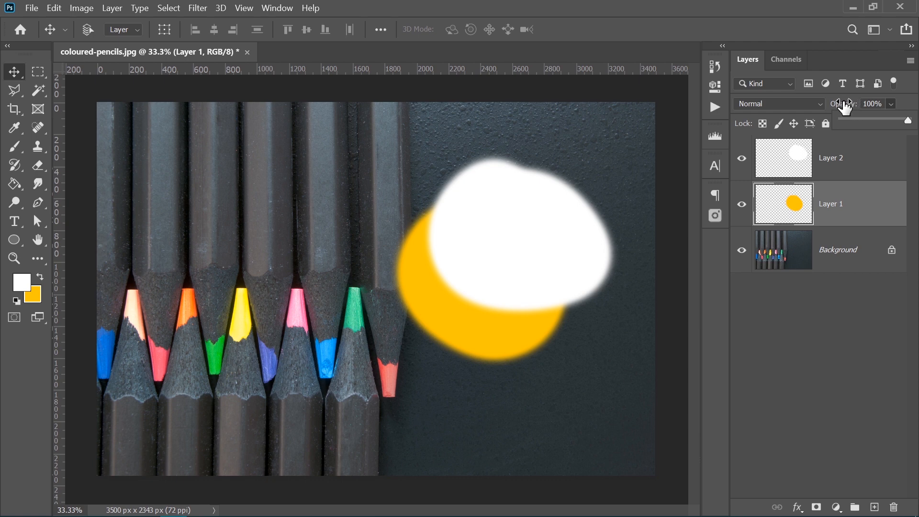
Step: Select both painted layers, Layer 1 and Layer 2, and delete them
left_click(851, 164)
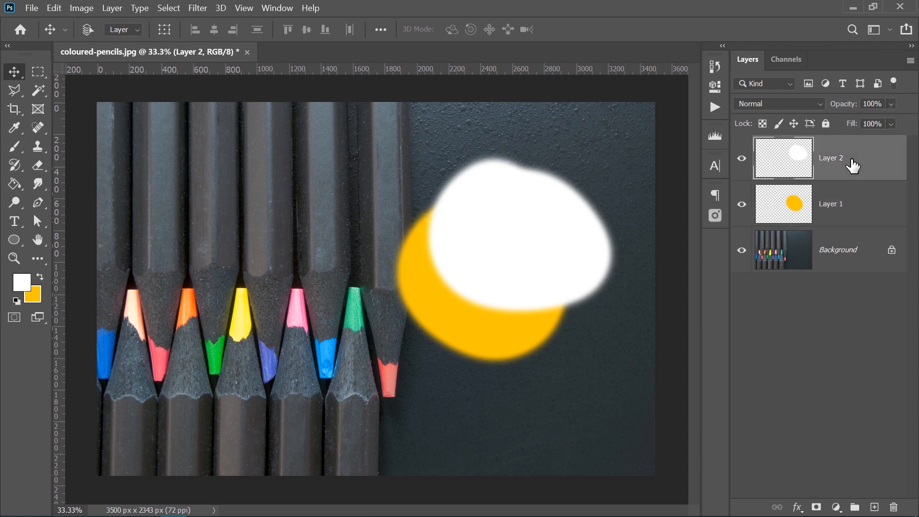
left_click(861, 201, "shift")
key("Delete")
Step: Add a new layer above the Background and fill it with the yellow swatch colour using the Paint Bucket
left_click(874, 507)
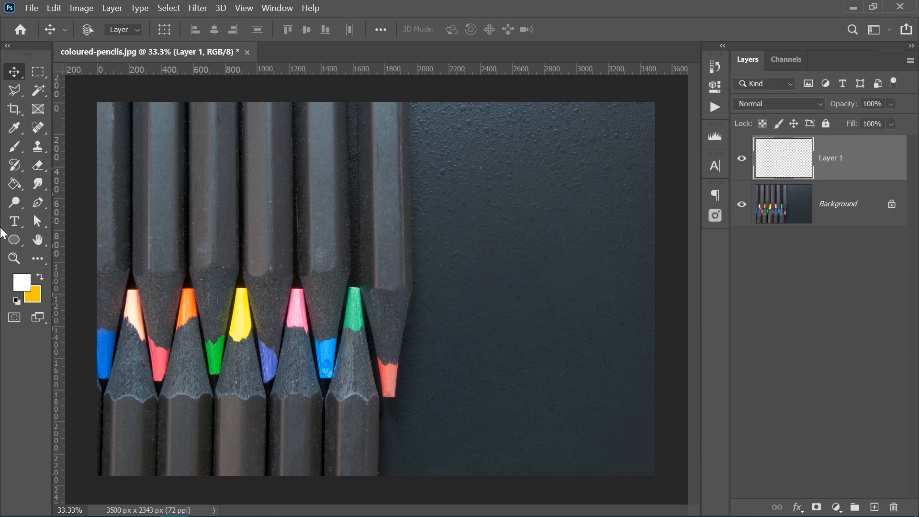
left_click(14, 182)
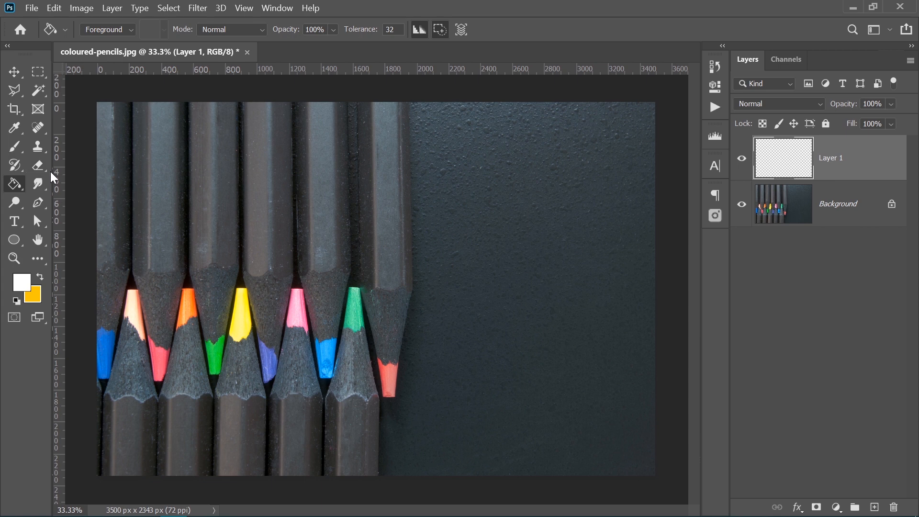
key("x")
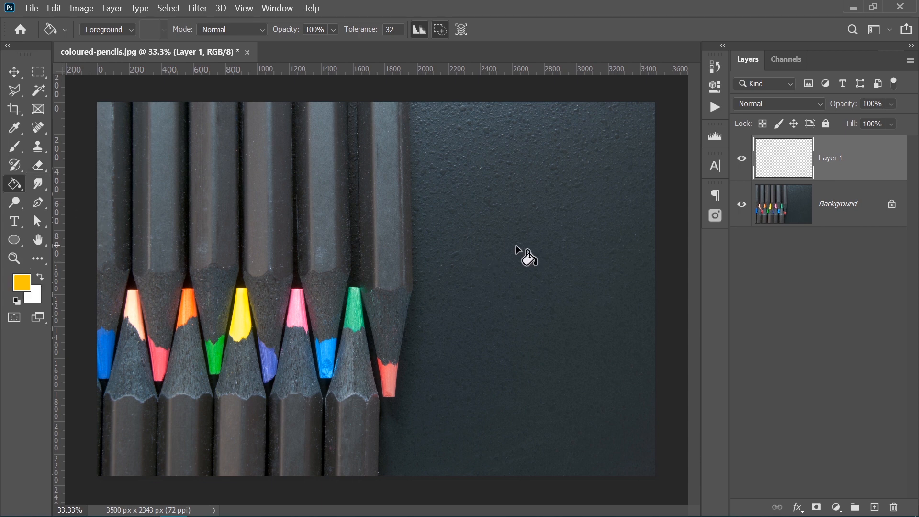
left_click(512, 245)
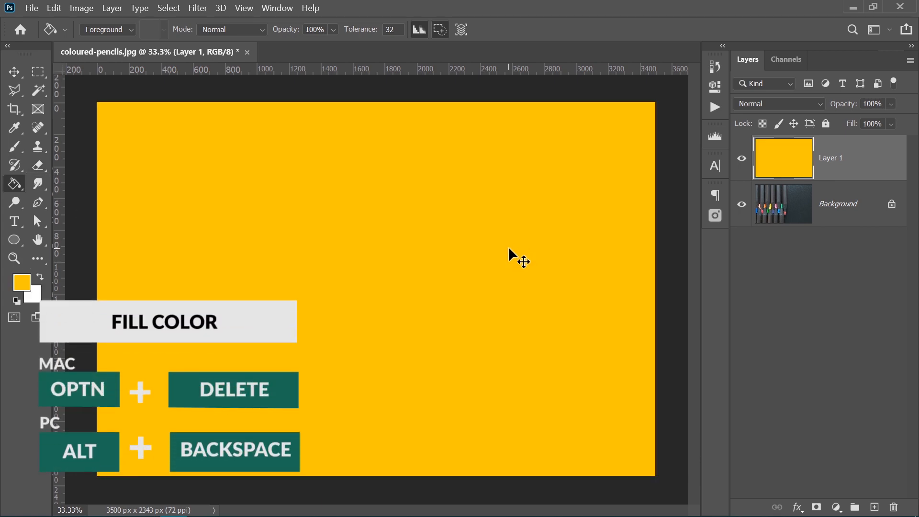
Step: Undo the Paint Bucket fill and refill Layer 1 with the yellow foreground colour
key("ctrl+z")
key("alt+BackSpace")
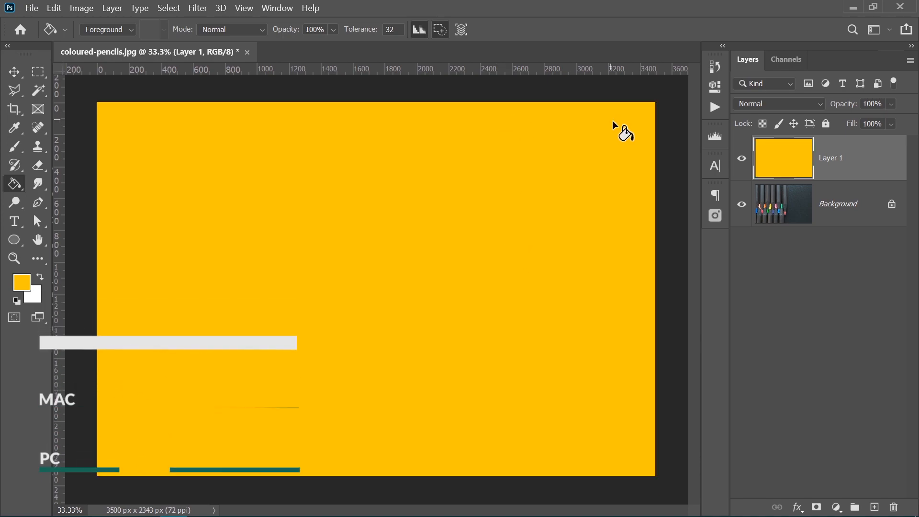
Step: Set Layer 1's blend mode to Overlay and examine the effect on the pencils up close
left_click(753, 104)
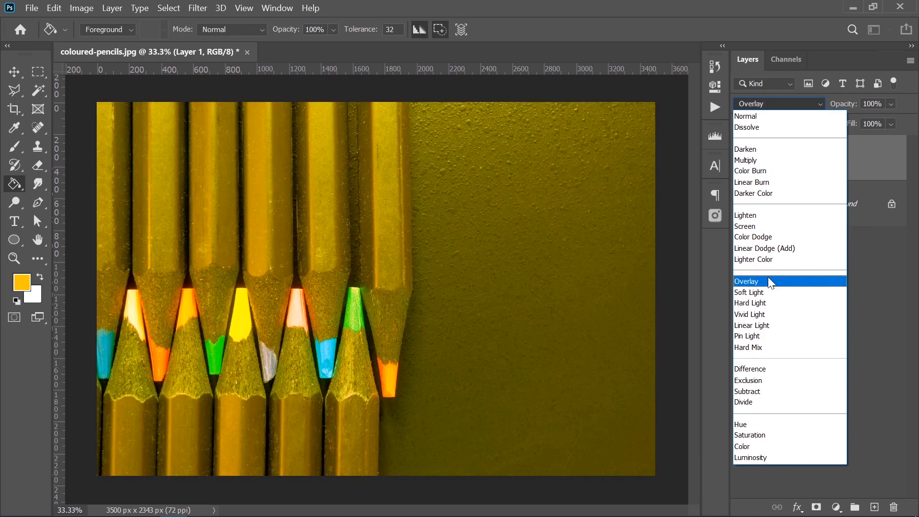
left_click(768, 278)
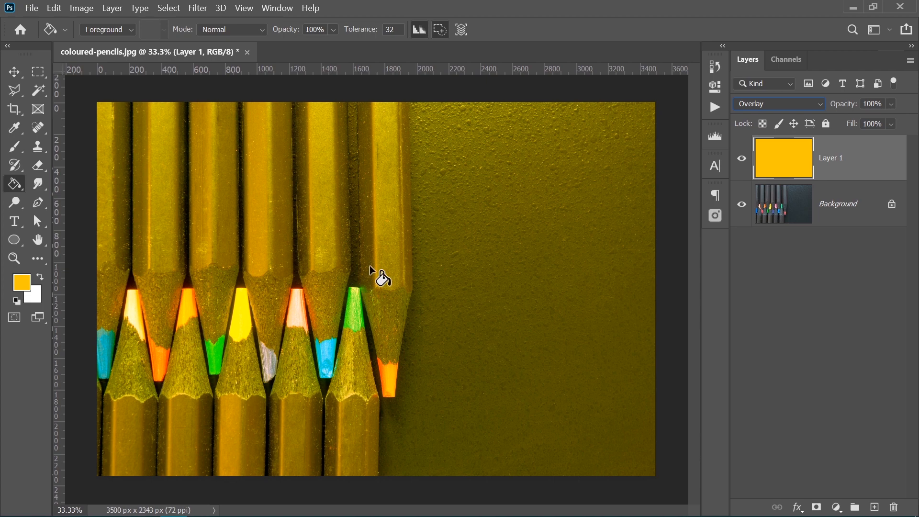
key("ctrl+plus")
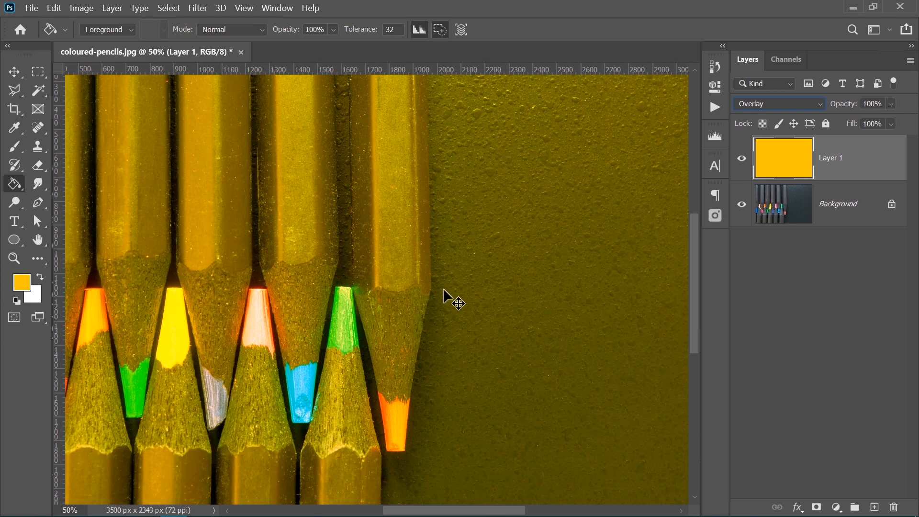
key("ctrl+plus")
mouse_move(445, 292)
left_mouse_down()
mouse_move(389, 222)
mouse_move(359, 220)
mouse_move(335, 269)
mouse_move(367, 280)
left_mouse_up()
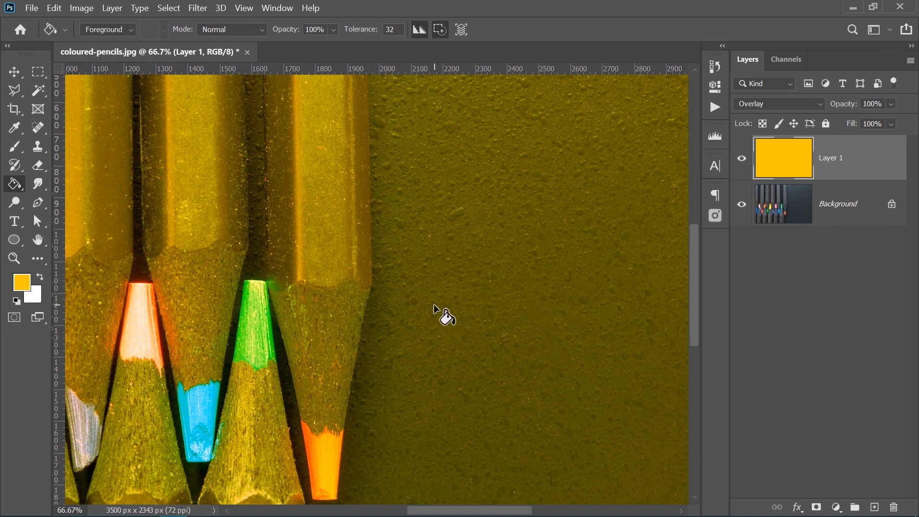
mouse_move(460, 308)
left_mouse_down()
mouse_move(394, 381)
mouse_move(522, 203)
mouse_move(545, 86)
left_mouse_up()
mouse_move(365, 270)
left_mouse_down()
mouse_move(412, 412)
mouse_move(422, 502)
left_mouse_up()
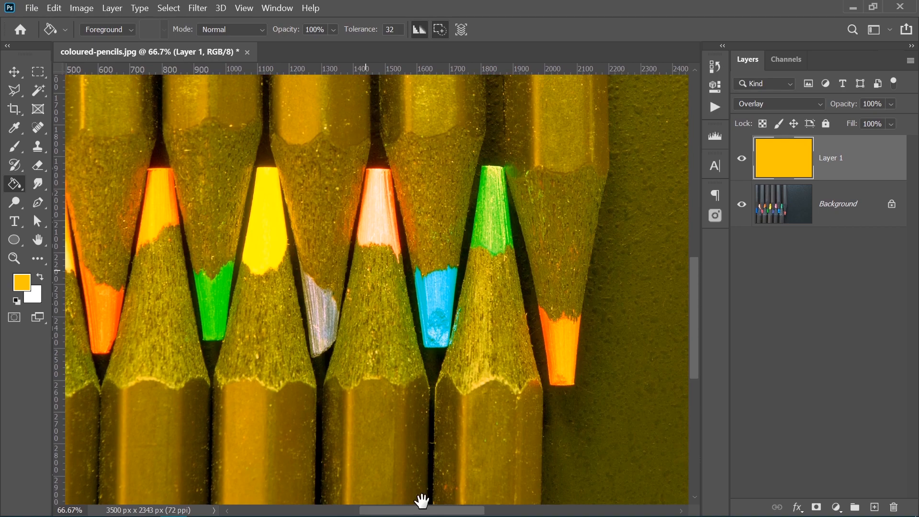
key("ctrl+minus")
Step: Try Multiply on Layer 1 and set its blend mode to Hue
left_click(777, 103)
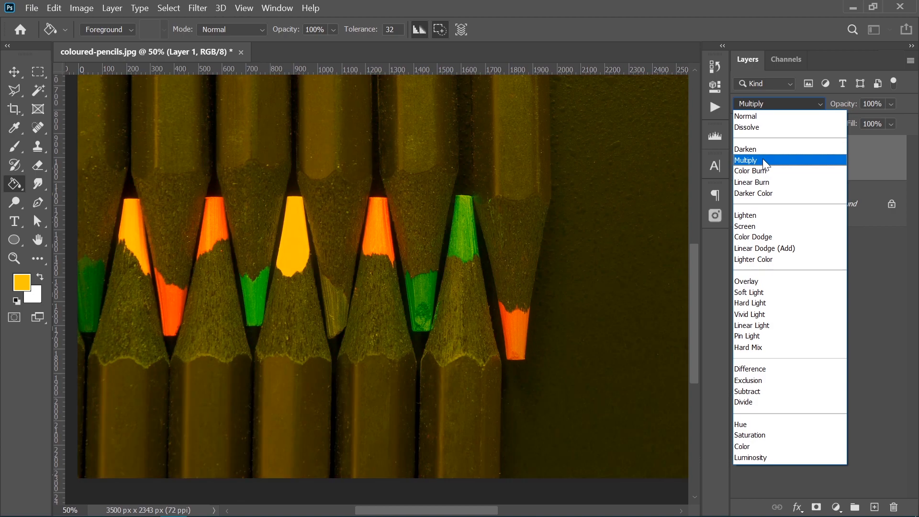
left_click(762, 160)
left_click(778, 103)
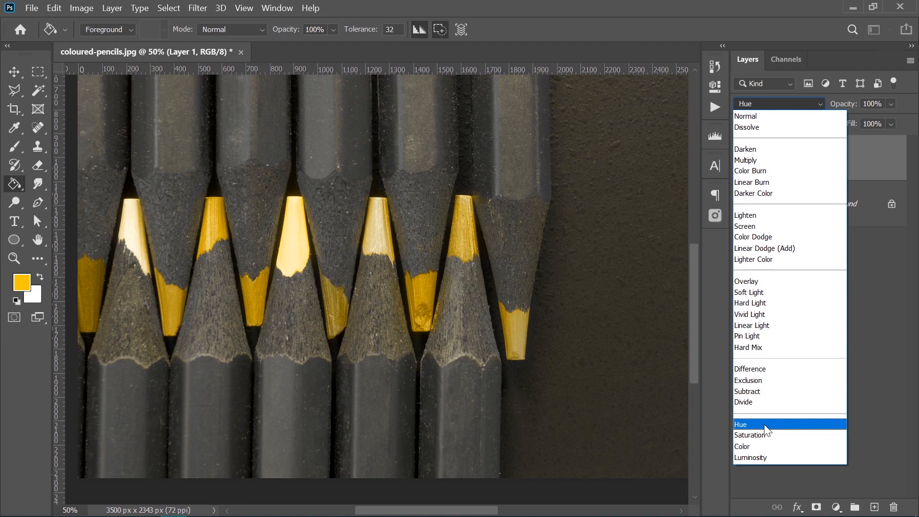
left_click(763, 424)
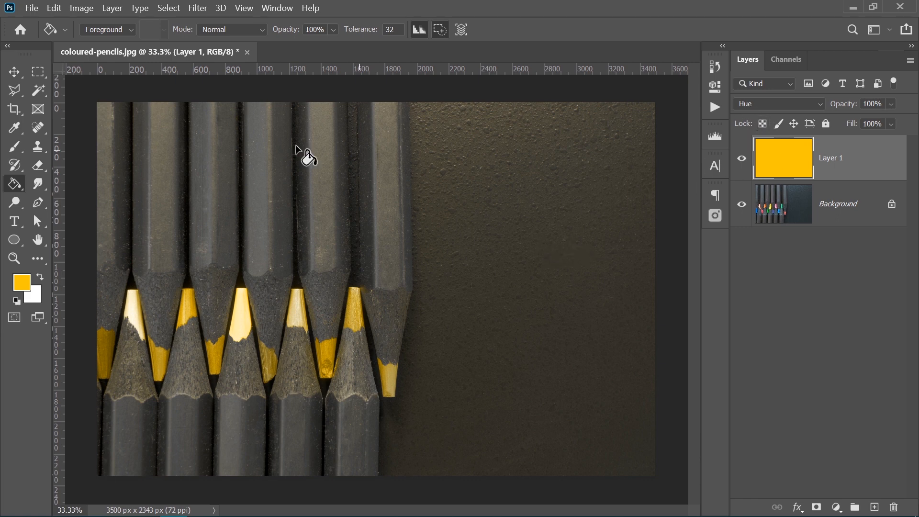
Step: Try erasing Layer 1 over the last pencil of the lower row with the Eraser, and undo the erasing
key("ctrl+plus")
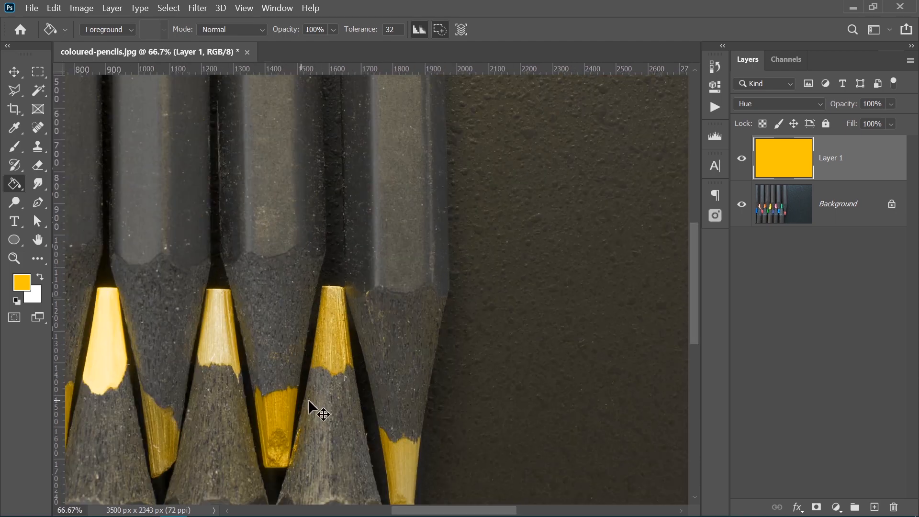
left_click_drag(337, 368, 329, 224)
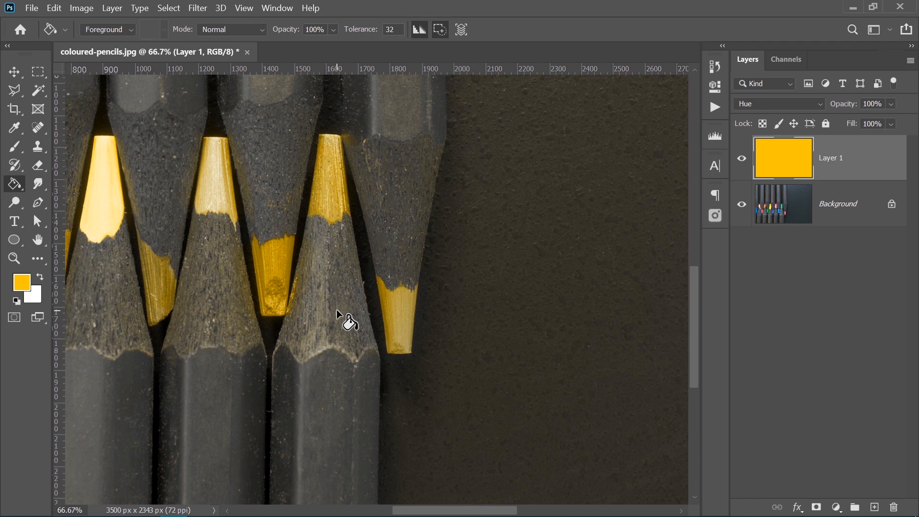
left_click(38, 171)
mouse_move(328, 177)
left_mouse_down()
mouse_move(291, 327)
mouse_move(317, 236)
mouse_move(342, 243)
mouse_move(389, 361)
mouse_move(365, 390)
mouse_move(365, 354)
mouse_move(356, 466)
mouse_move(376, 427)
left_mouse_up()
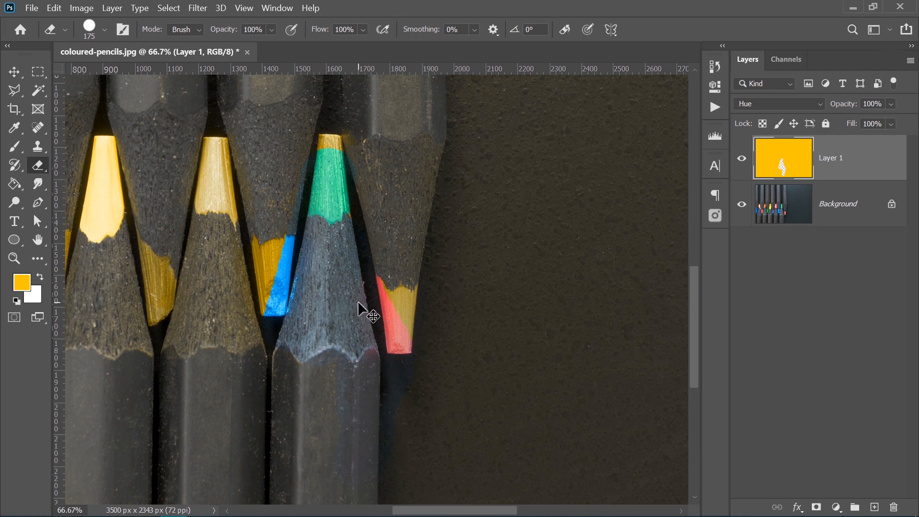
key("ctrl+z")
key("ctrl+z")
key("ctrl+z")
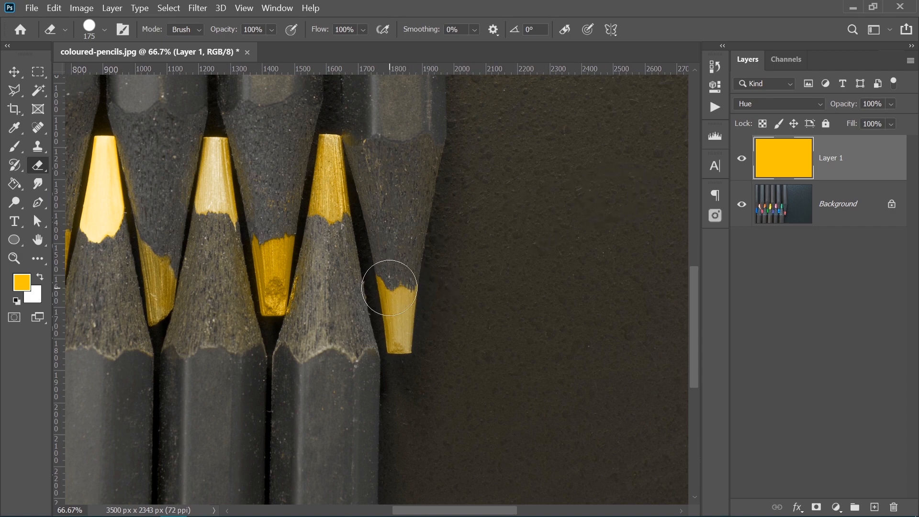
Step: Add a layer mask to Layer 1 and make black the foreground colour
key("ctrl+minus")
key("ctrl+minus")
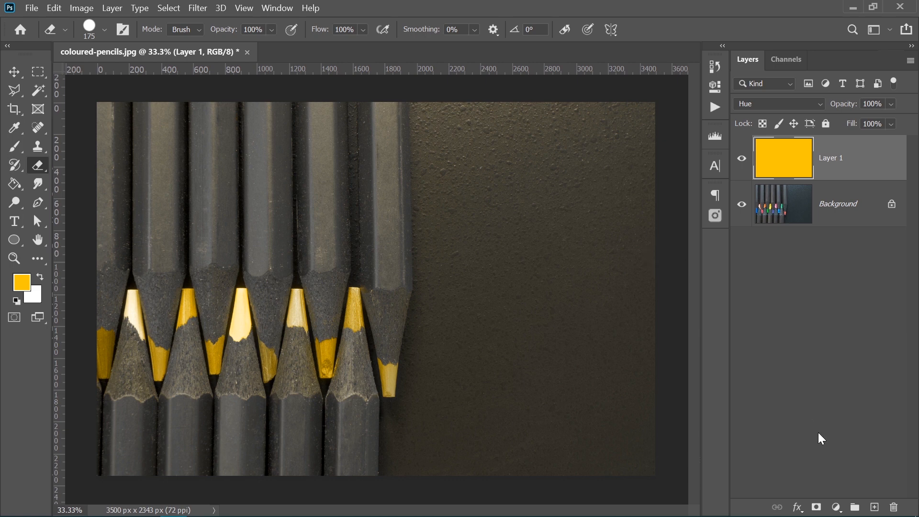
left_click(817, 507)
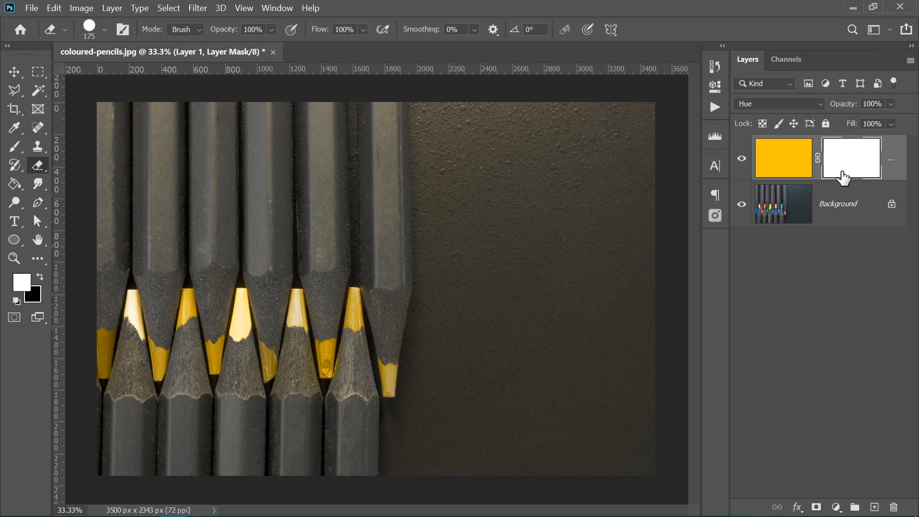
key("x")
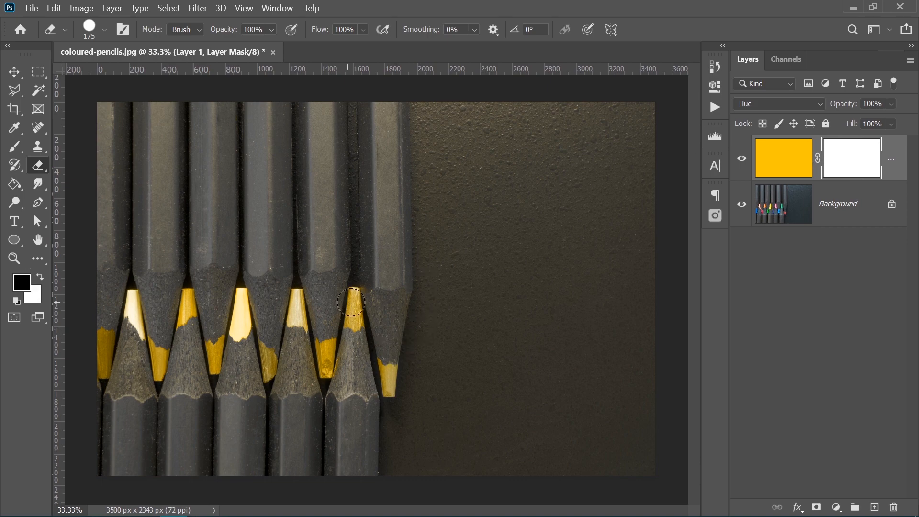
Step: Brush black on the mask over the last pencil of the lower row and clean up the overspill around it with white
key("b")
left_click_drag(354, 294, 353, 383)
mouse_move(364, 419)
left_mouse_down()
mouse_move(348, 372)
mouse_move(343, 470)
left_mouse_up()
key("ctrl+plus")
mouse_move(365, 373)
left_mouse_down()
mouse_move(375, 230)
mouse_move(387, 207)
left_mouse_up()
key("x")
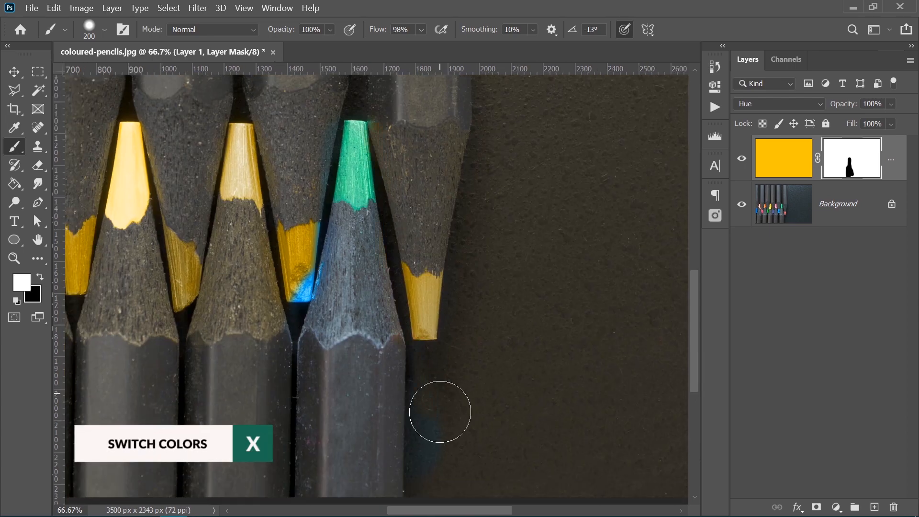
left_click_drag(278, 287, 267, 349)
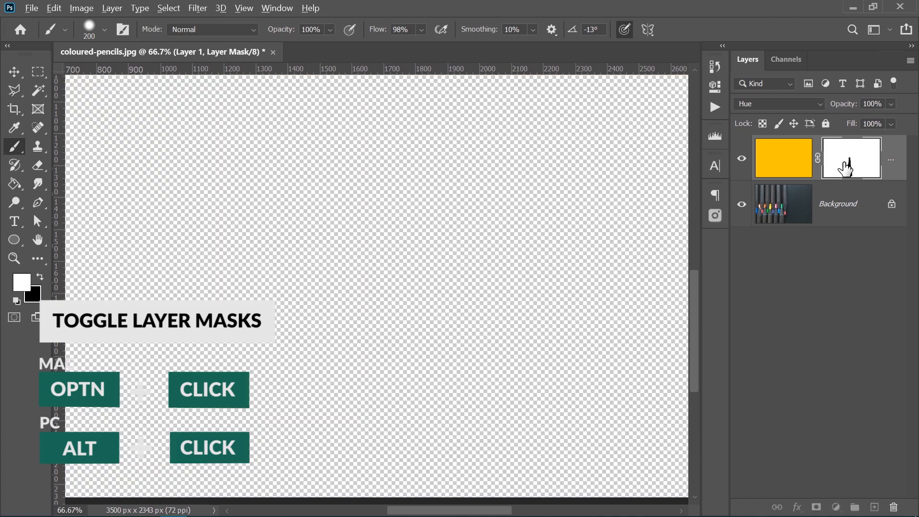
Step: Display the mask on its own, brush a grey #adabab stroke beside the black shape, and return to the image view
left_click(845, 167, "alt")
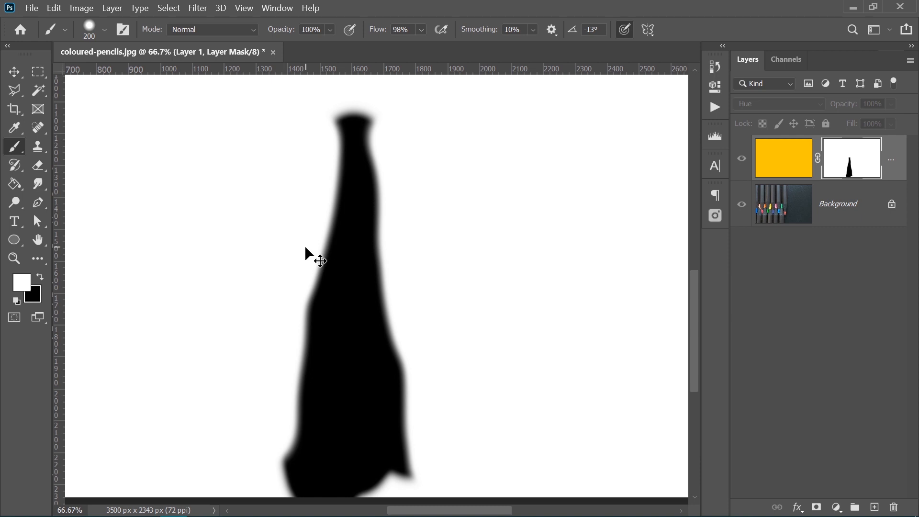
key("ctrl+minus")
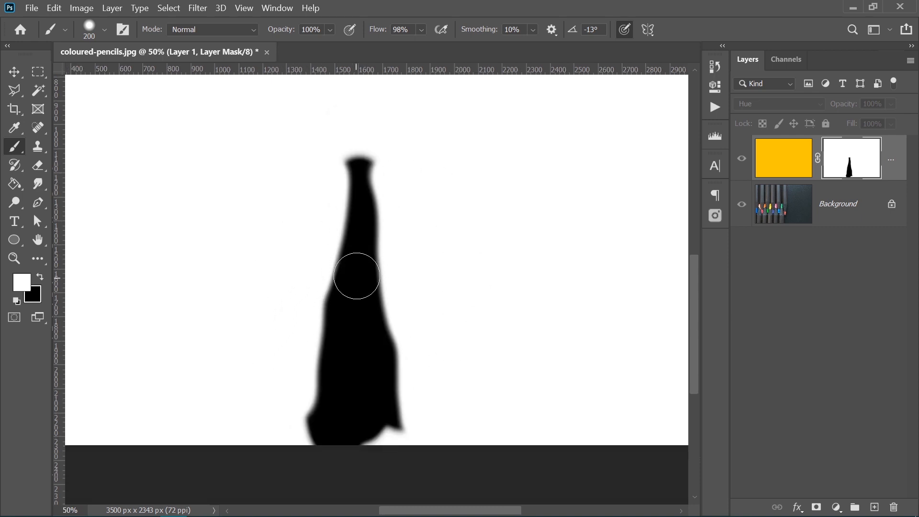
left_click_drag(359, 250, 334, 292)
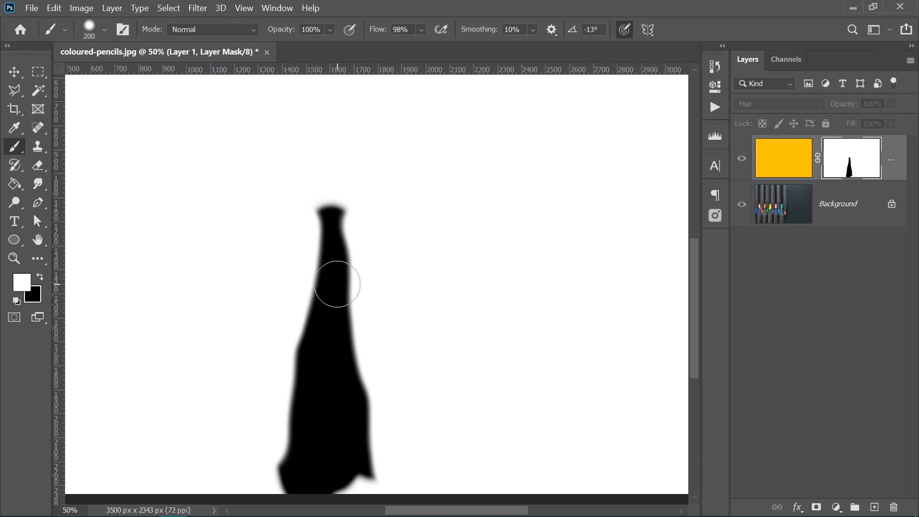
left_click(27, 281)
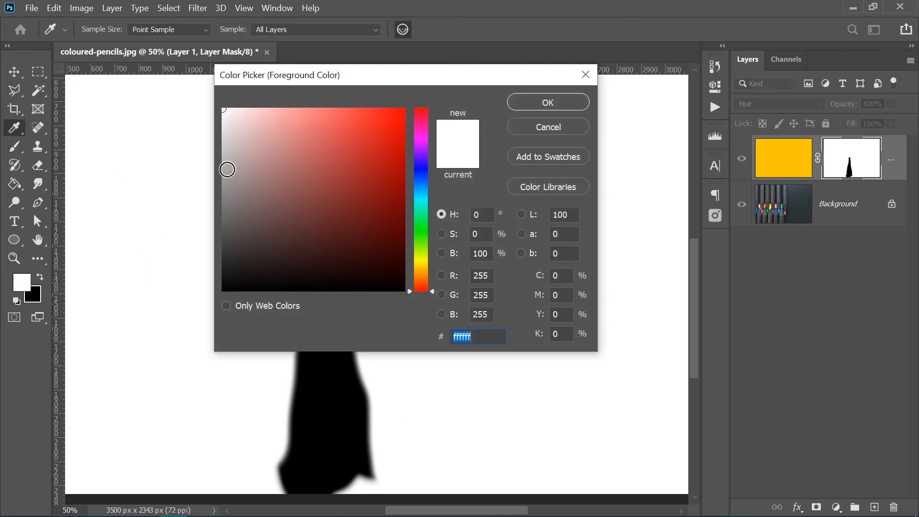
left_click(224, 176)
left_click(564, 98)
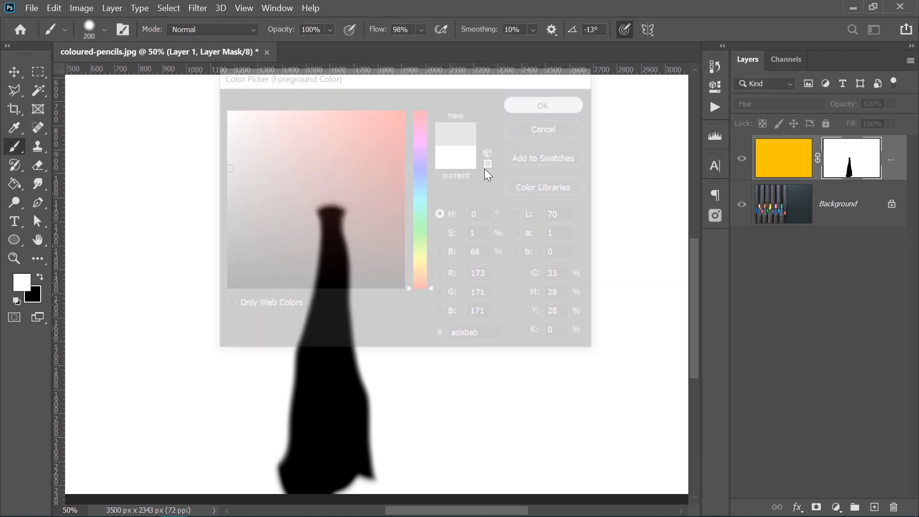
left_click_drag(506, 183, 519, 207)
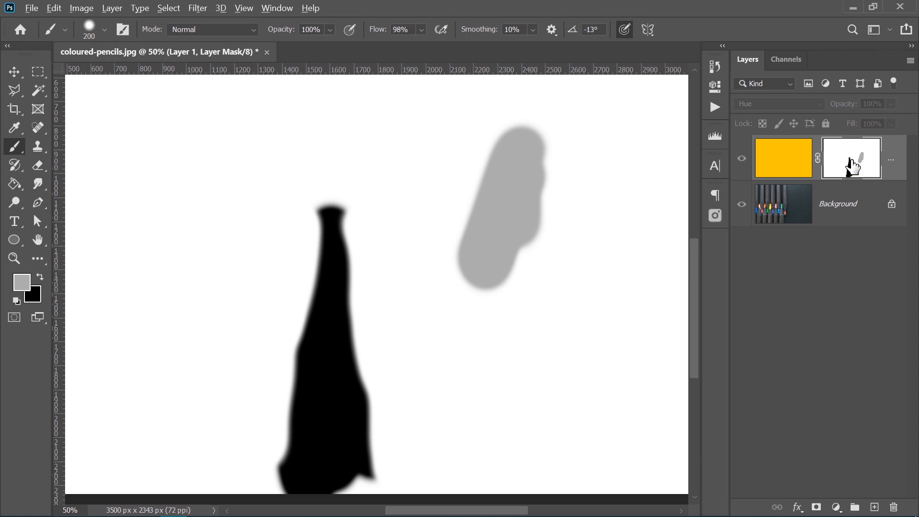
left_click(853, 168, "alt")
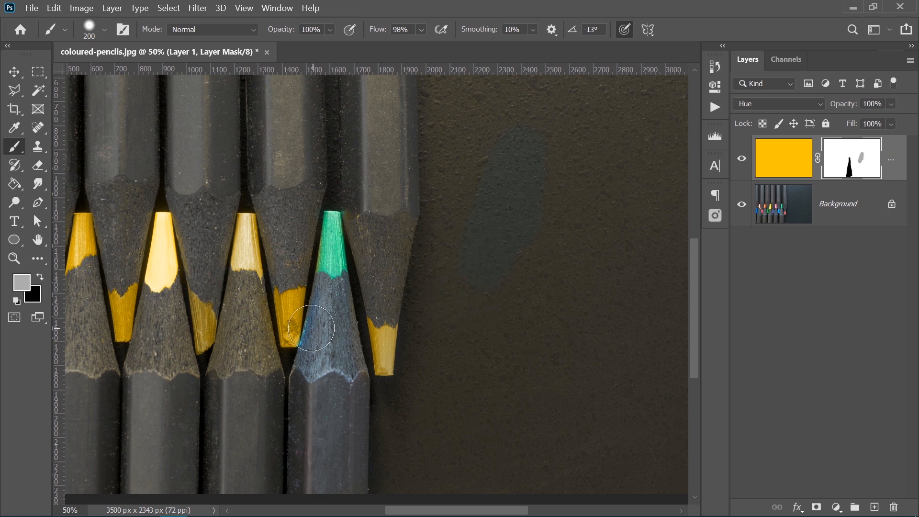
Step: Pick a near-white foreground colour and paint over the grey patch on Layer 1's mask
key("ctrl+minus")
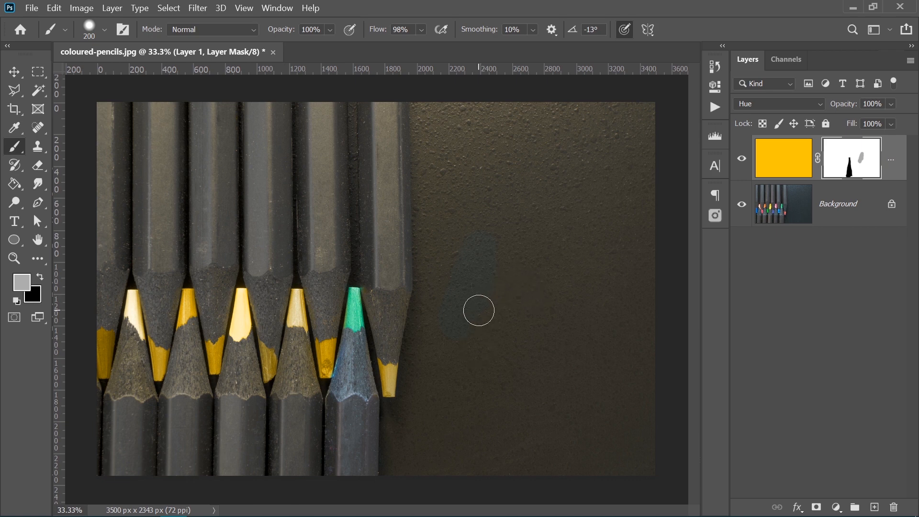
left_click(21, 283)
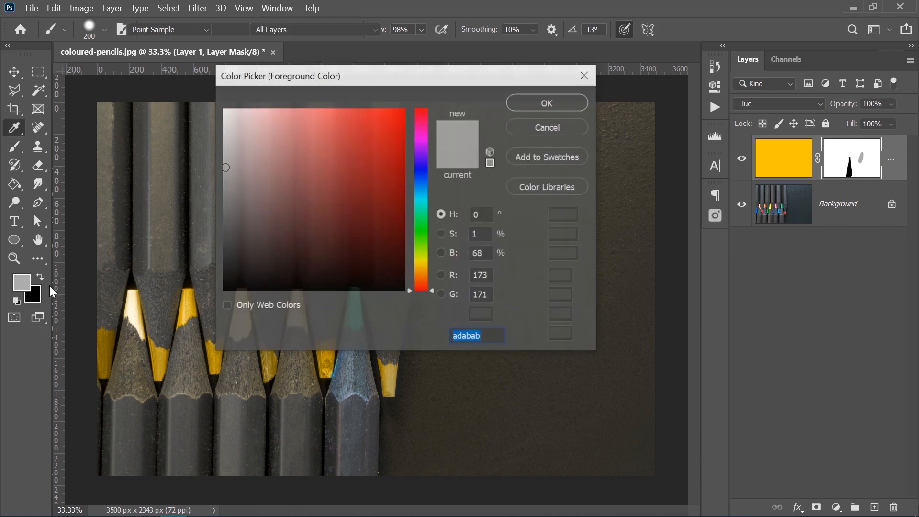
left_click(223, 113)
left_click(547, 103)
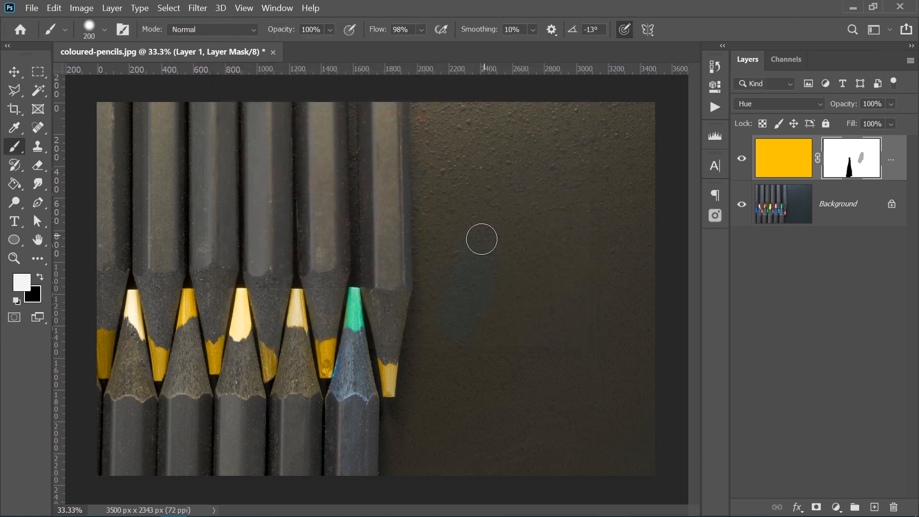
left_click_drag(449, 331, 446, 335)
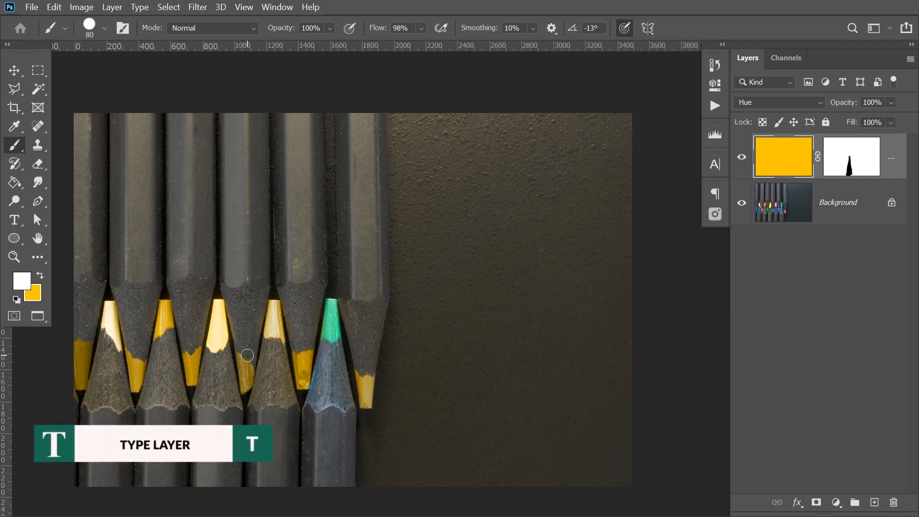
Step: Add a type layer reading PENCILS on the empty dark area beside the pencil tips
key("t")
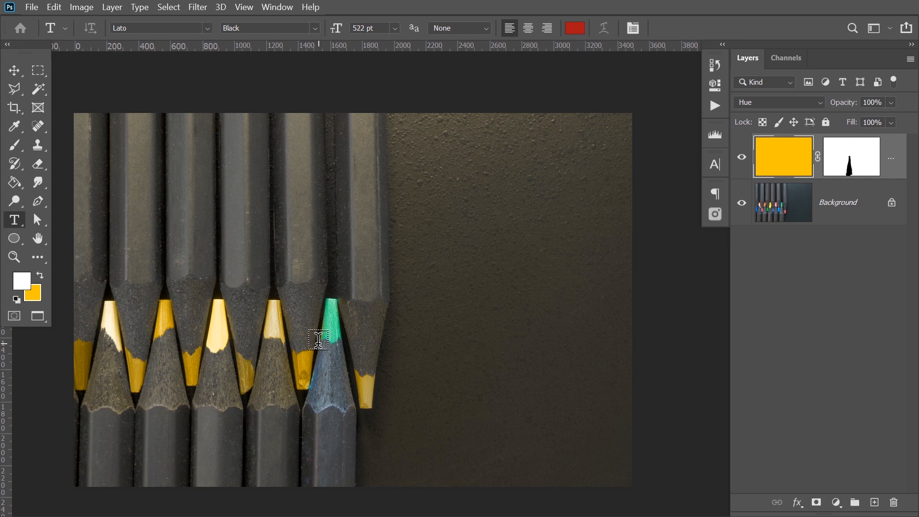
left_click(383, 396)
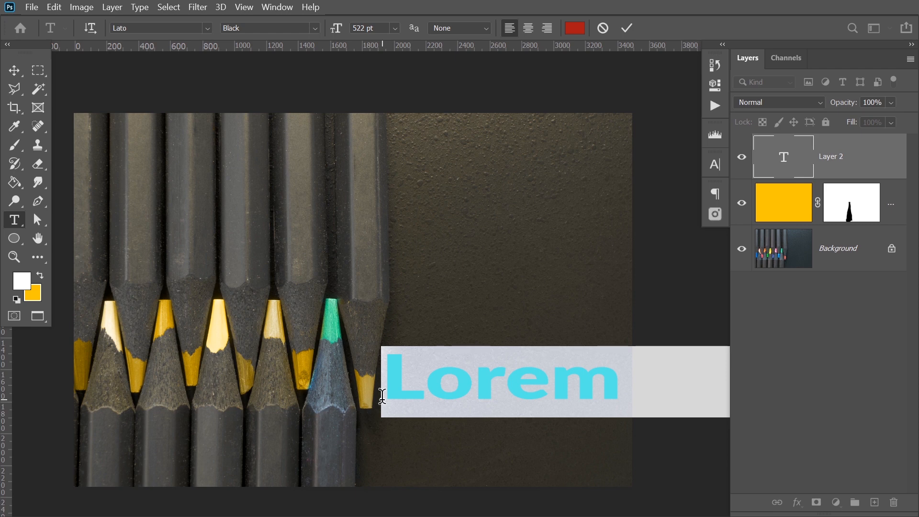
type("PENCI")
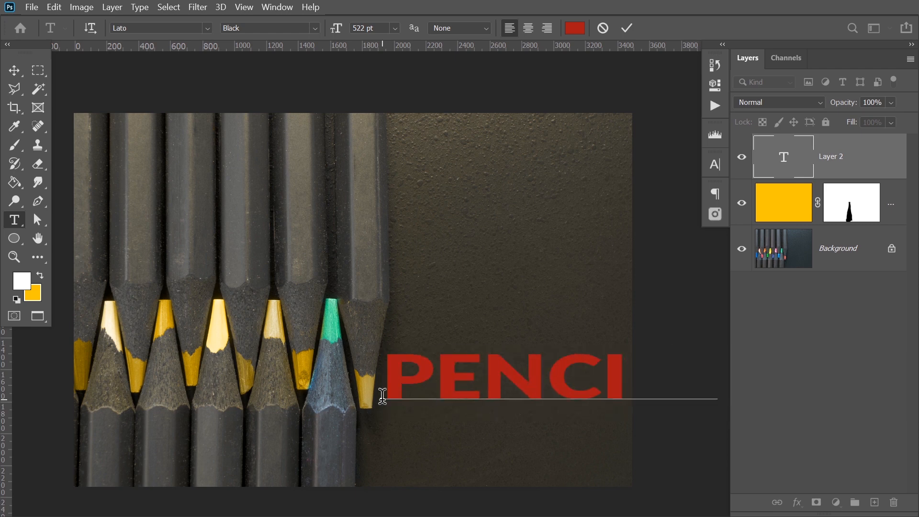
key("ctrl+Return")
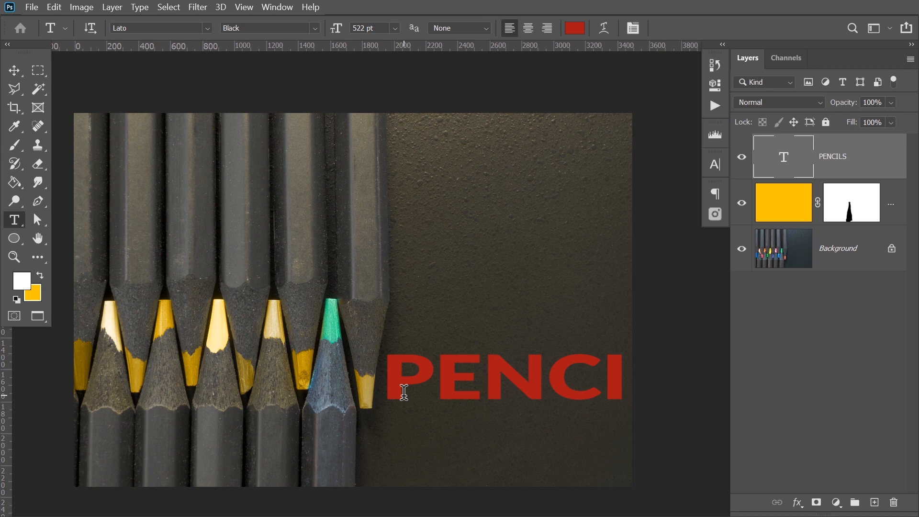
Step: Open the character settings and the layer properties for the PENCILS text
left_click(715, 165)
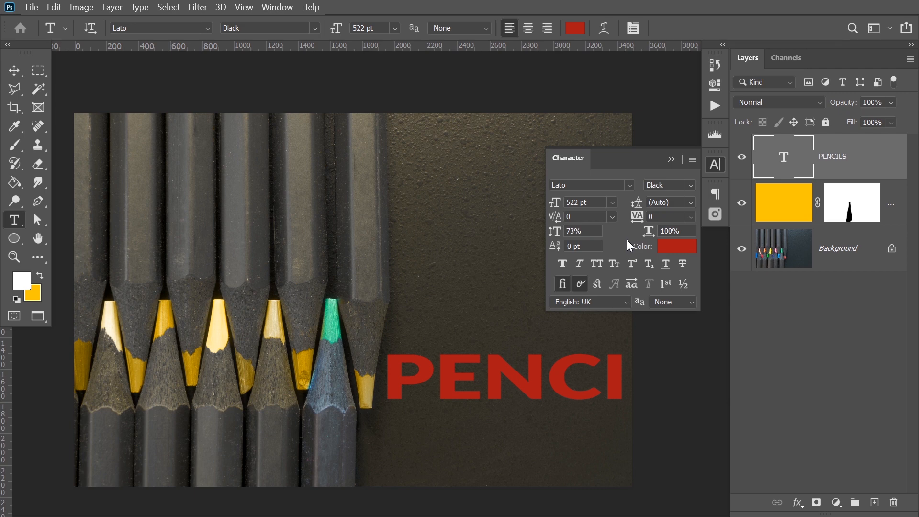
left_click(715, 86)
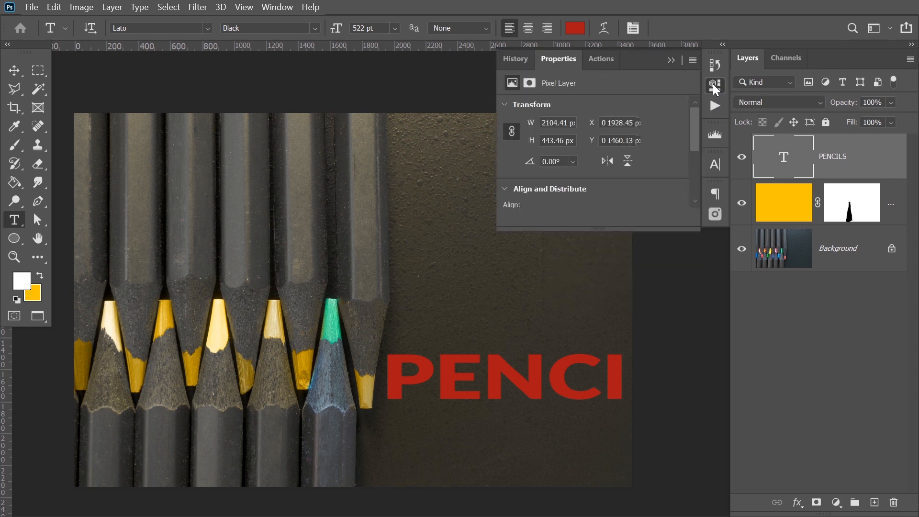
Step: Change the PENCILS text colour to near-white #fcf5f5
left_click_drag(650, 232, 666, 493)
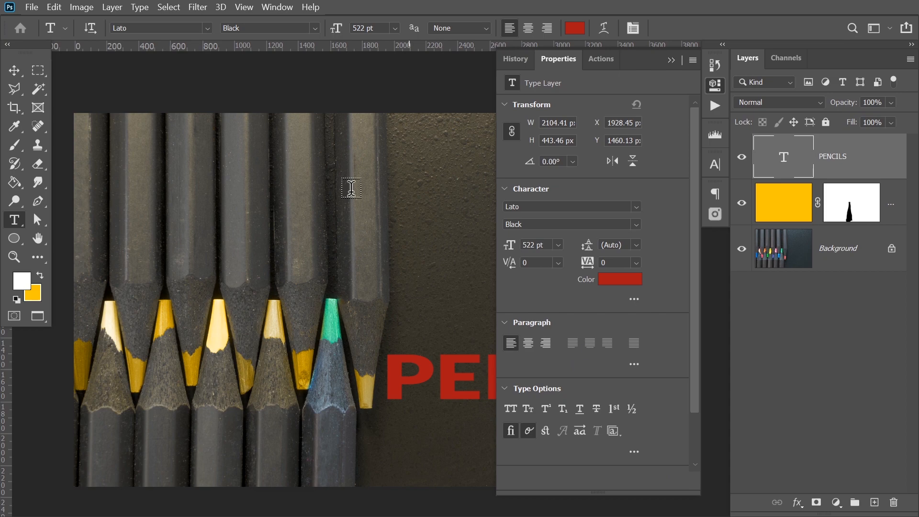
left_click(282, 8)
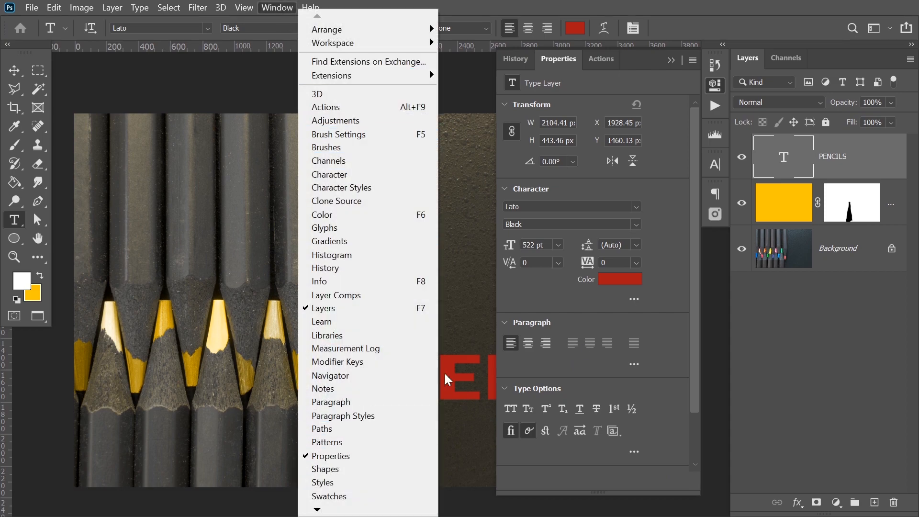
left_click(620, 279)
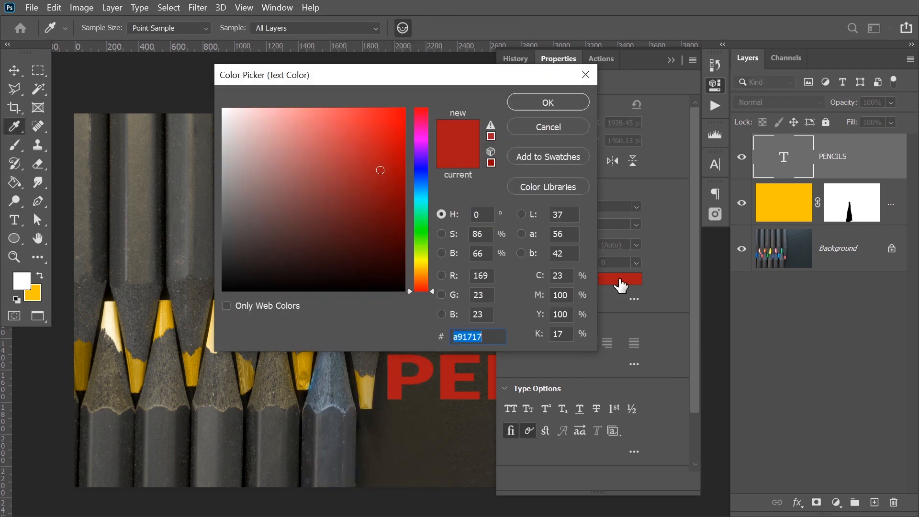
left_click(228, 110)
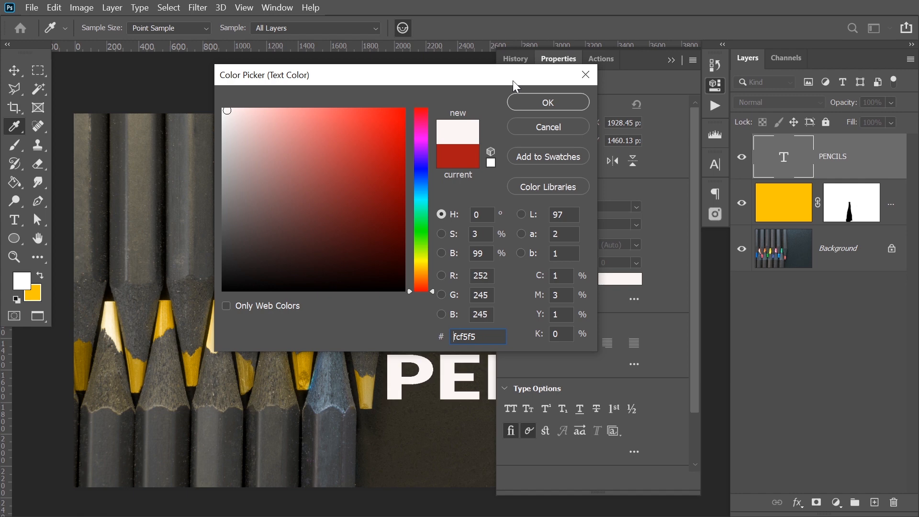
left_click(530, 101)
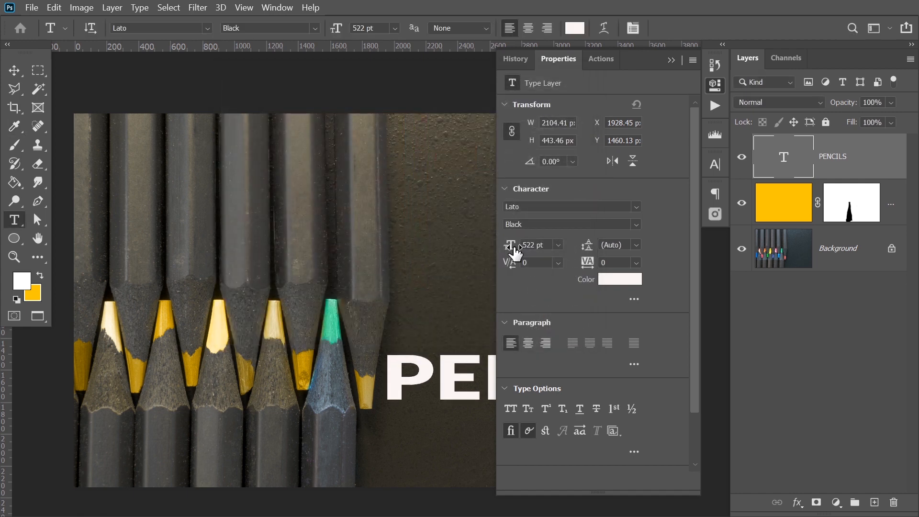
Step: Reduce the PENCILS text size to 417 pt and move the word slightly lower beside the pencil tips
left_click_drag(515, 249, 478, 249)
key("v")
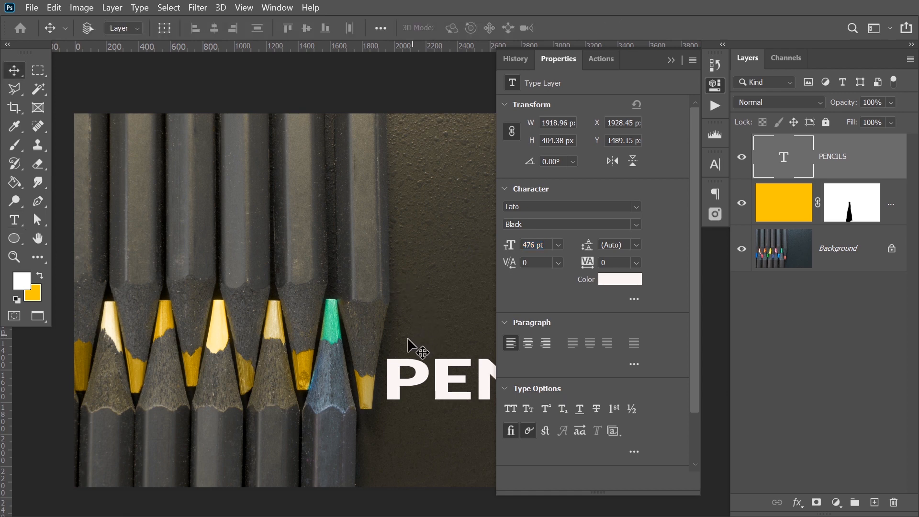
mouse_move(414, 352)
left_mouse_down()
mouse_move(243, 371)
mouse_move(259, 366)
left_mouse_up()
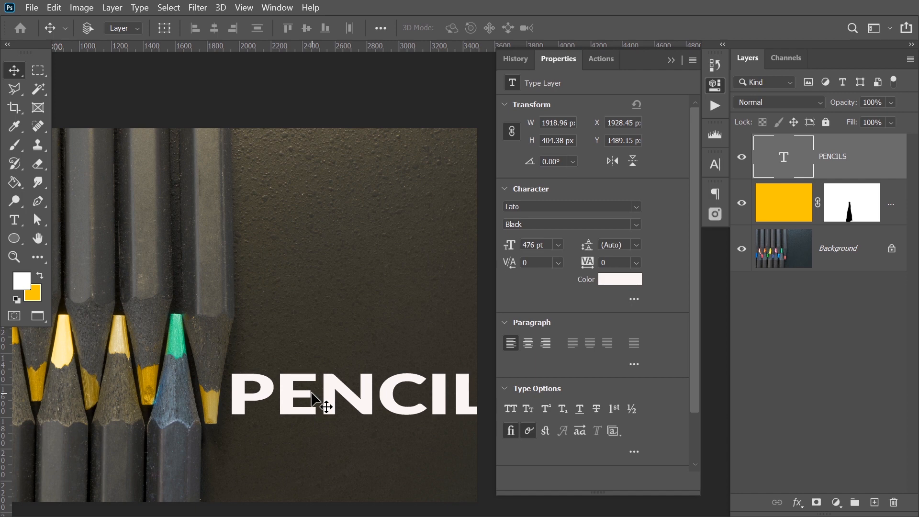
left_click_drag(309, 395, 304, 415)
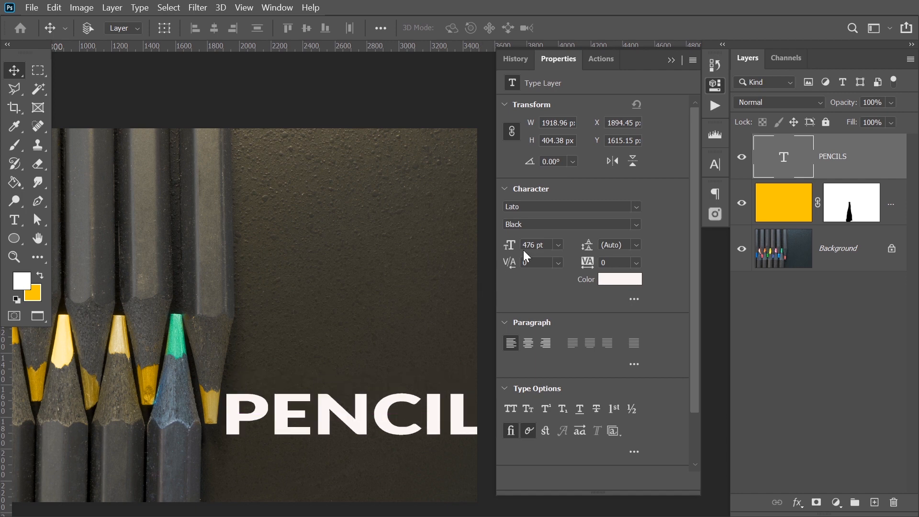
mouse_move(514, 251)
left_mouse_down()
mouse_move(496, 242)
mouse_move(469, 248)
left_mouse_up()
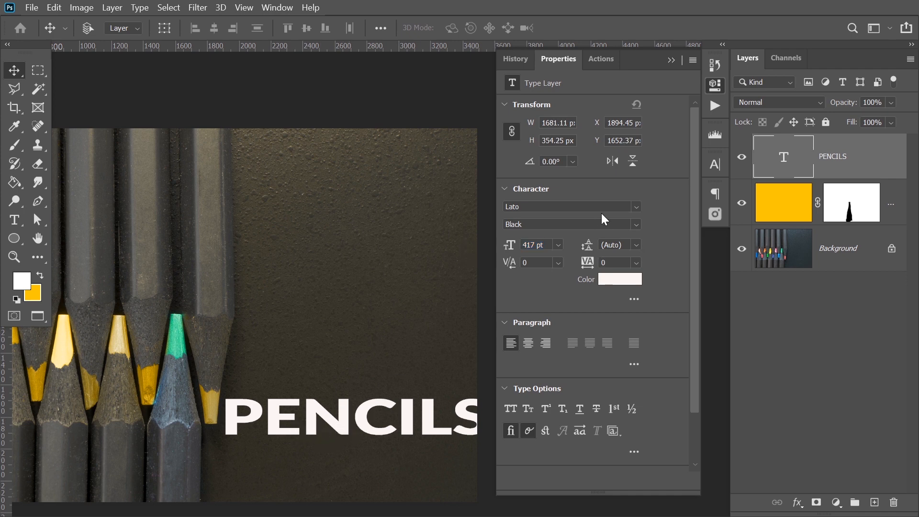
Step: Look through the font and style choices for the PENCILS text, keeping Lato Black
left_click(634, 207)
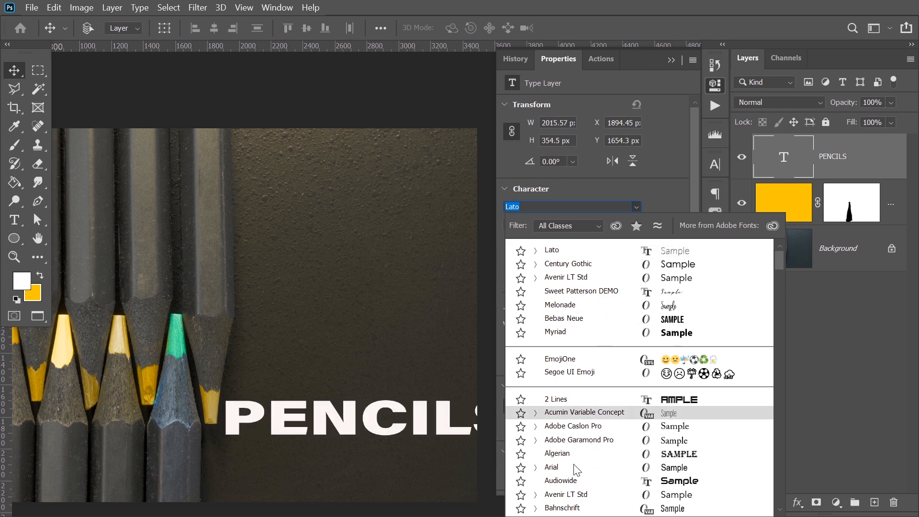
left_click(564, 248)
left_click(634, 225)
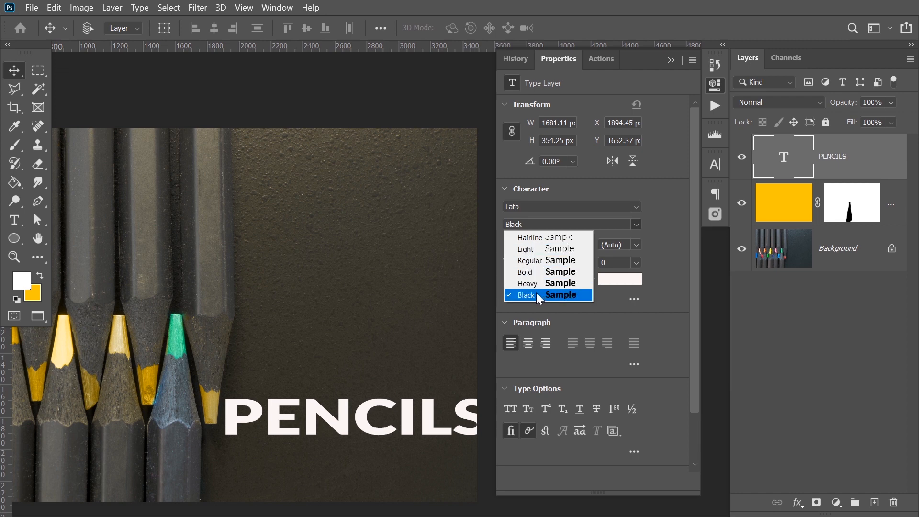
left_click(521, 296)
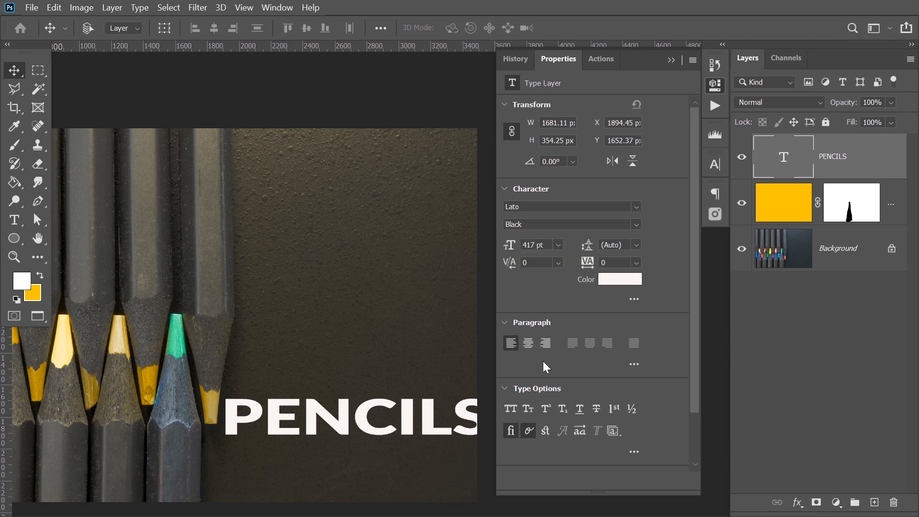
Step: Move the PENCILS text so the whole word fits in the image and the P overlaps the last downward-pointing pencil's tip
left_click_drag(402, 414, 397, 428)
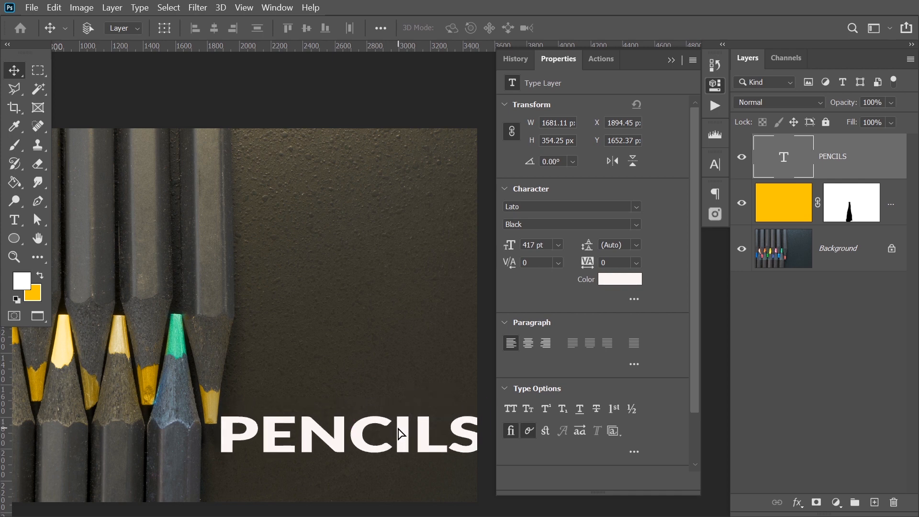
left_click(672, 60)
left_click_drag(375, 287, 568, 252)
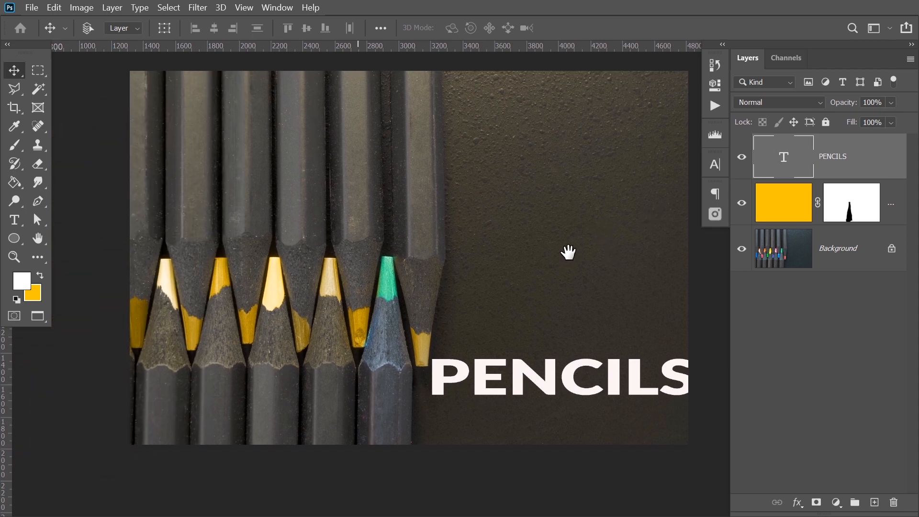
left_click_drag(507, 382, 495, 382)
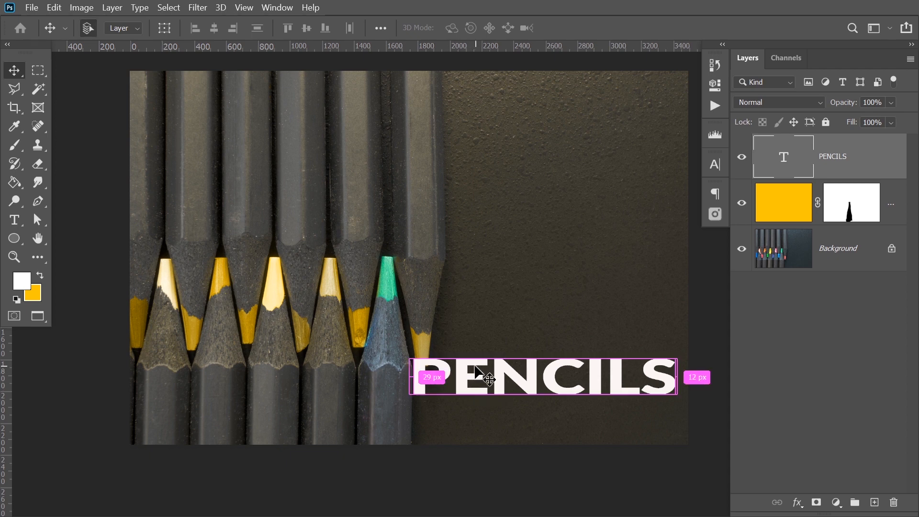
left_click(478, 372, "ctrl")
left_click_drag(469, 358, 381, 283)
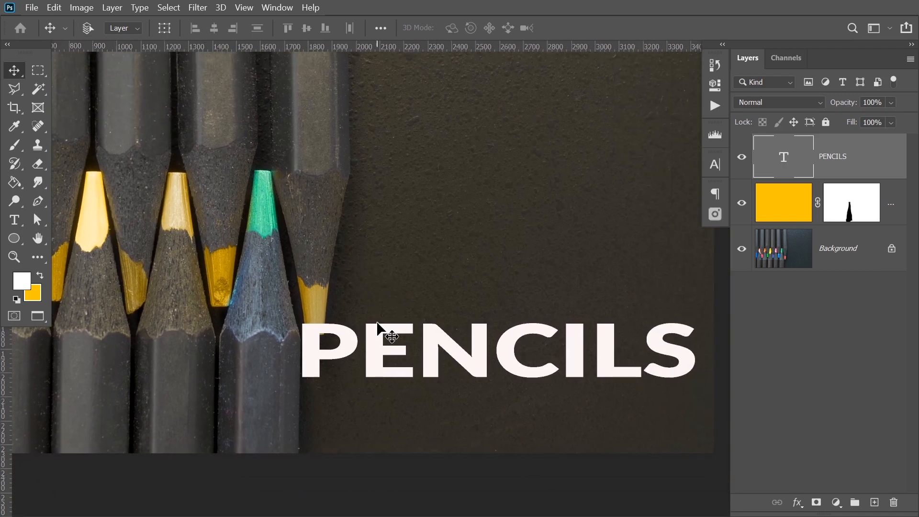
Step: Add a layer mask to the PENCILS text layer and nudge the word slightly away from the pencil tip
left_click(815, 502)
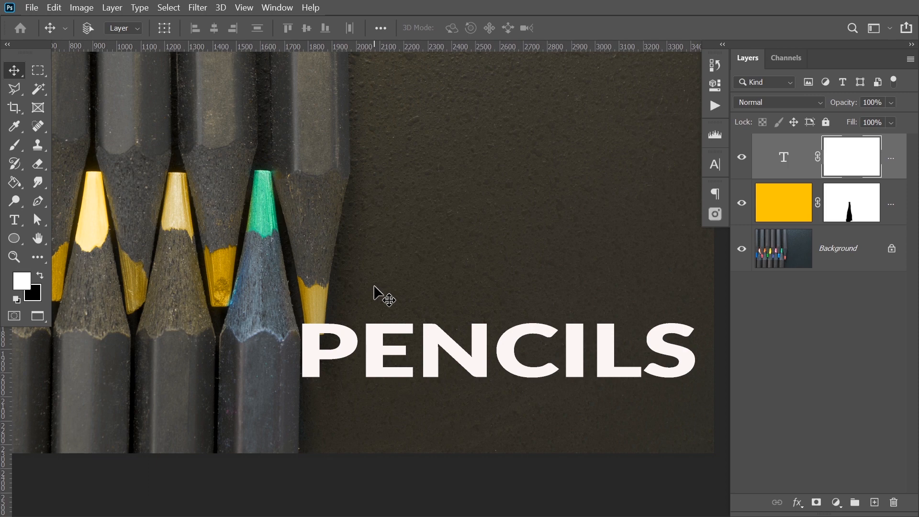
left_click_drag(389, 347, 393, 352)
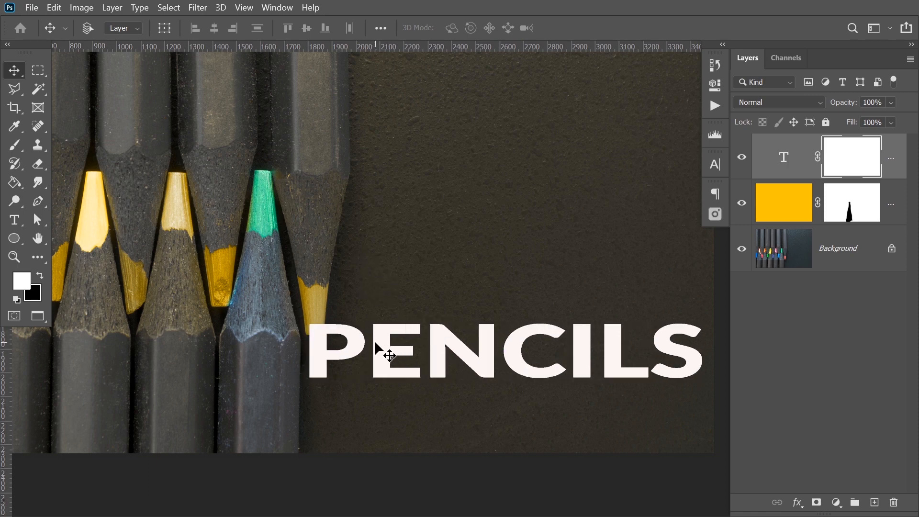
Step: Paint black with the 60 px brush on the text layer's mask to reveal the yellow pencil tip over the P
key("ctrl+plus")
key("b")
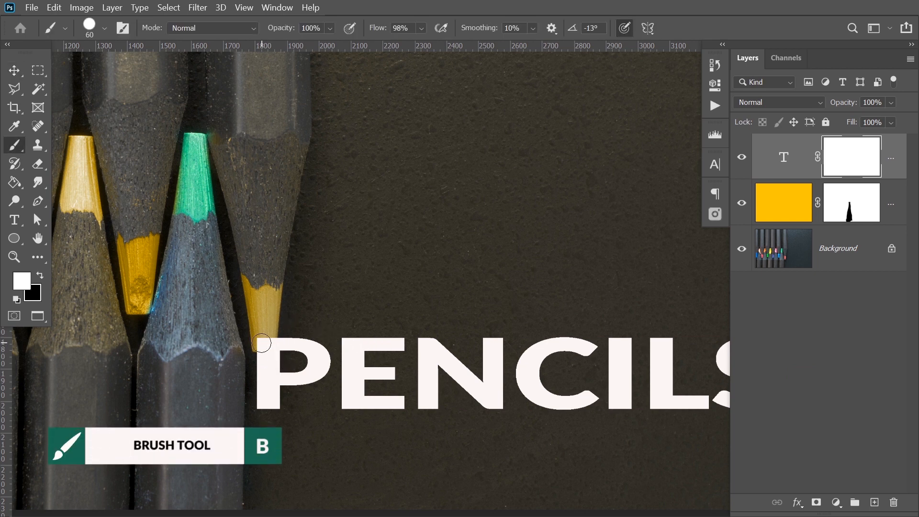
key("x")
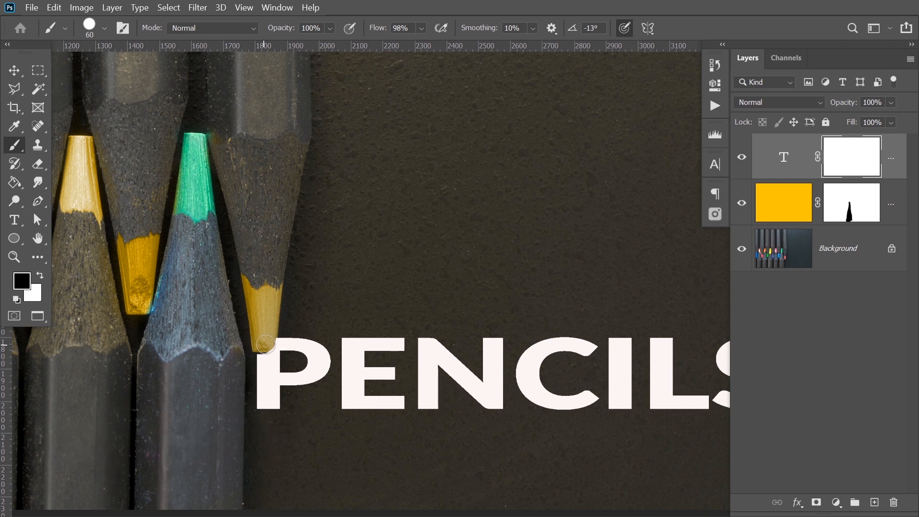
left_click_drag(265, 344, 263, 340)
scroll(257, 350, "up", 2)
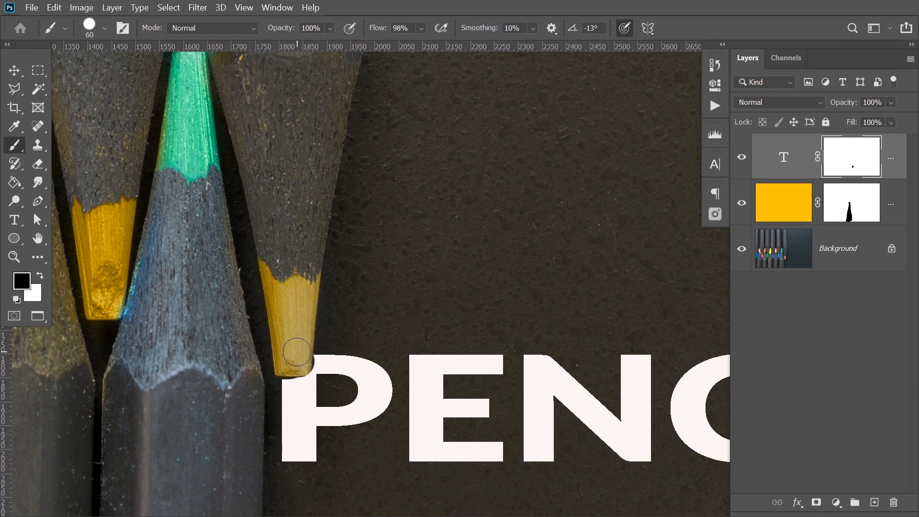
Step: Brush black past the tip's edge on the text mask, and paint white to restore the P around the pencil tip
left_click_drag(297, 351, 327, 372)
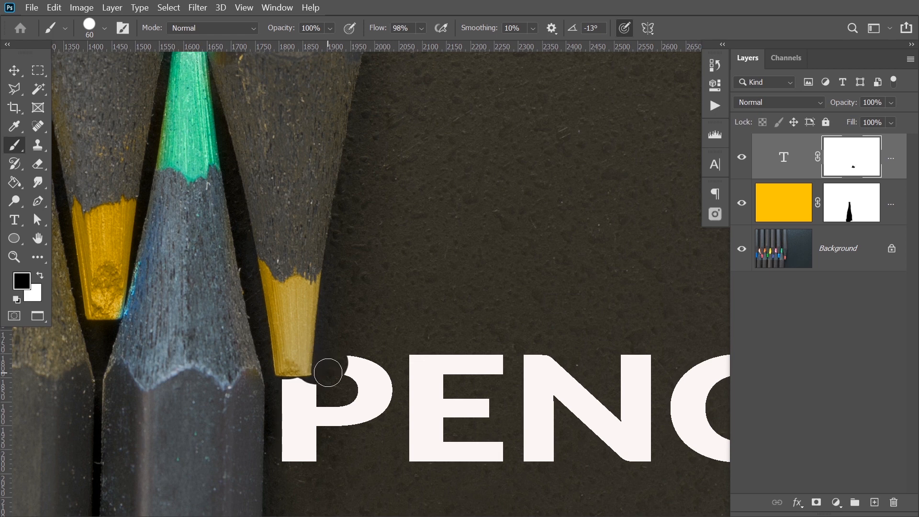
key("x")
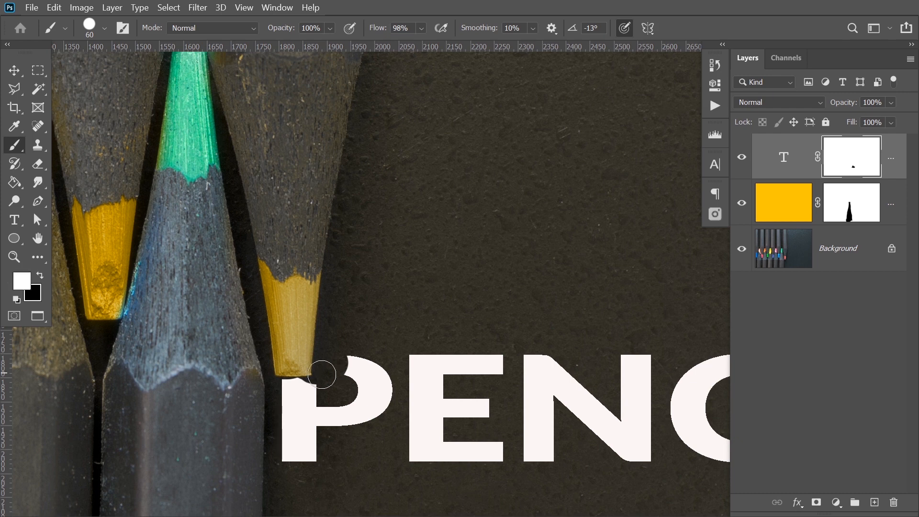
left_click_drag(322, 374, 325, 372)
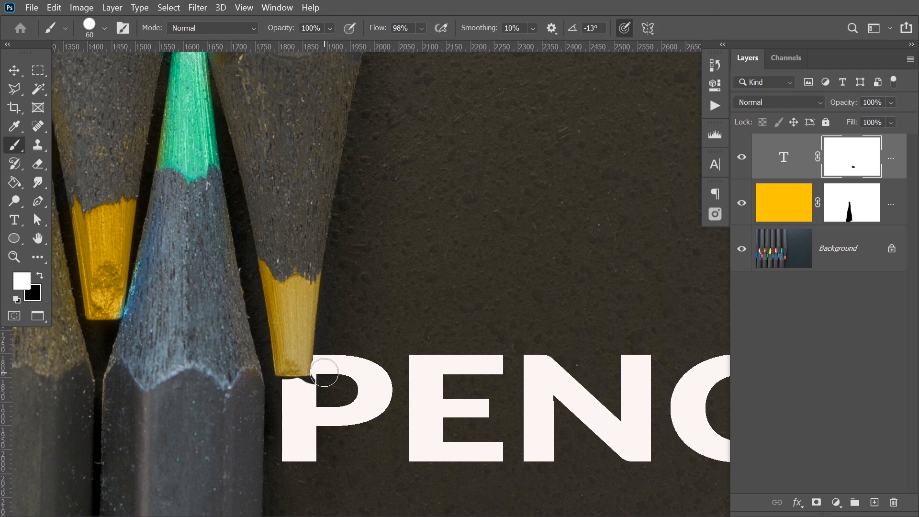
left_click_drag(324, 372, 311, 386)
scroll(330, 392, "up", 2)
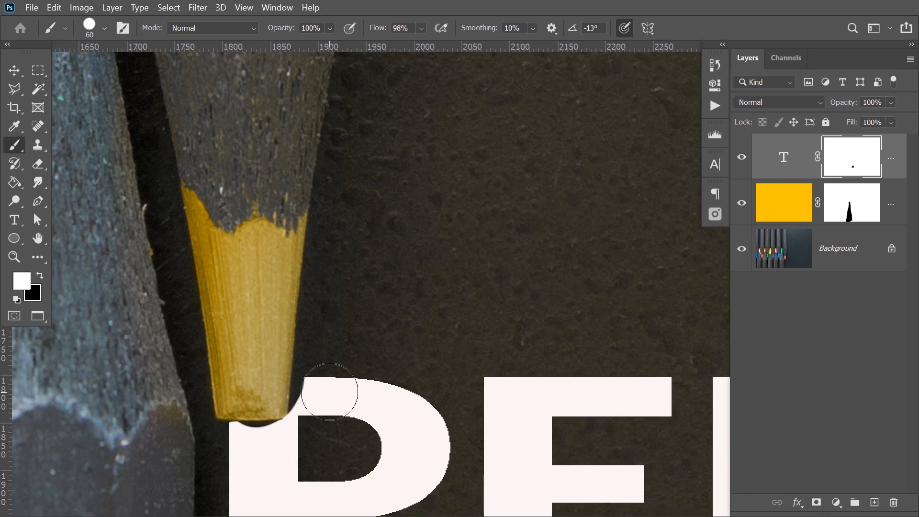
left_click_drag(329, 391, 314, 395)
left_click(236, 448)
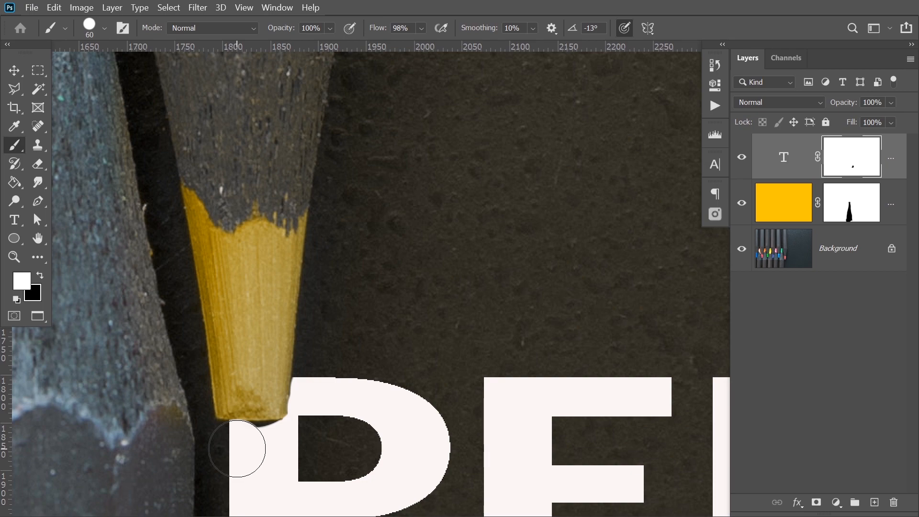
Step: Create a new layer above the PENCILS text and sample the dark background just below the pencil tip as the foreground colour
key("ctrl+0")
key("ctrl+shift+alt+n")
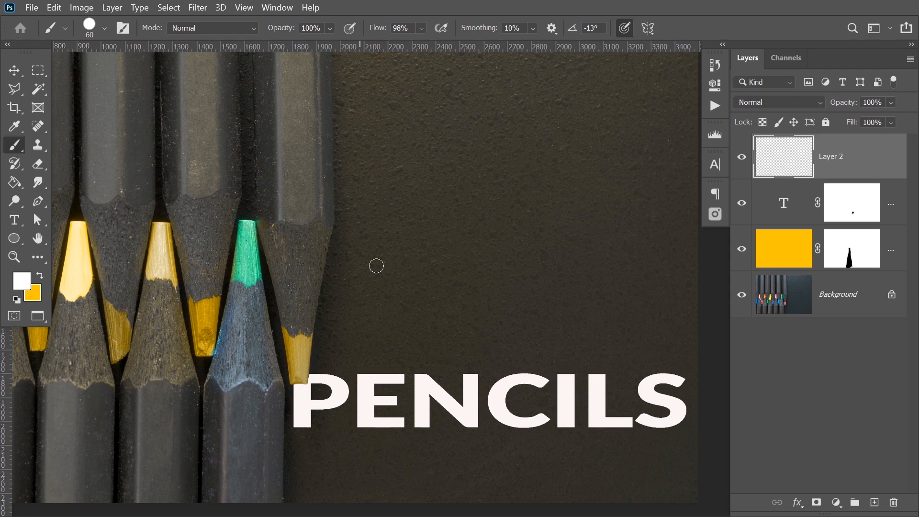
key("ctrl+plus")
key("ctrl+plus")
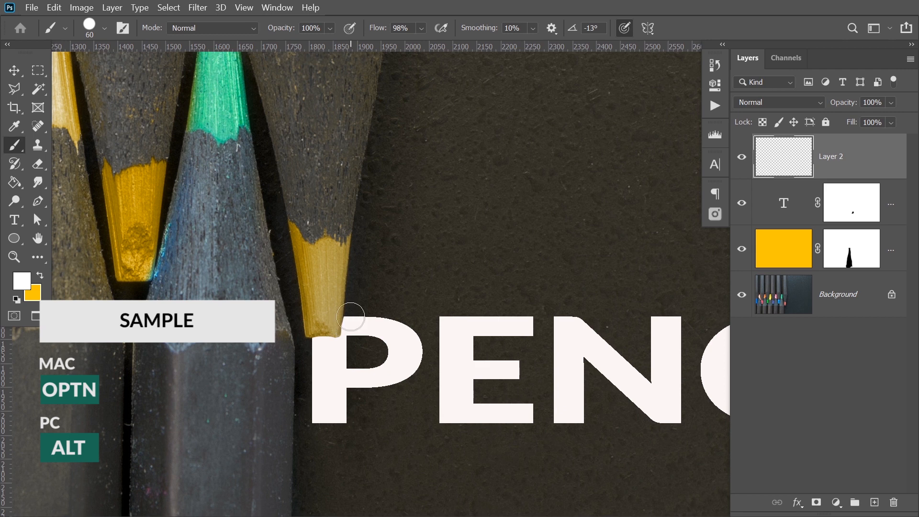
key("d")
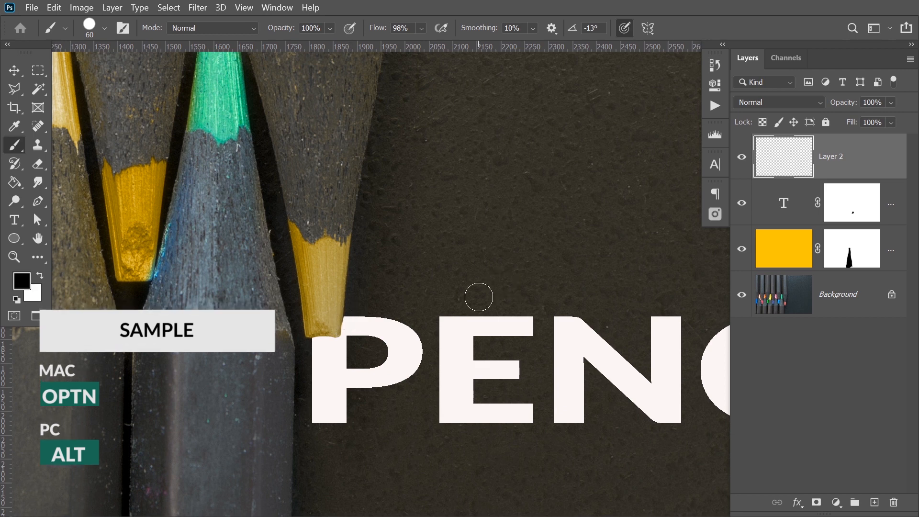
left_click(304, 349, "alt")
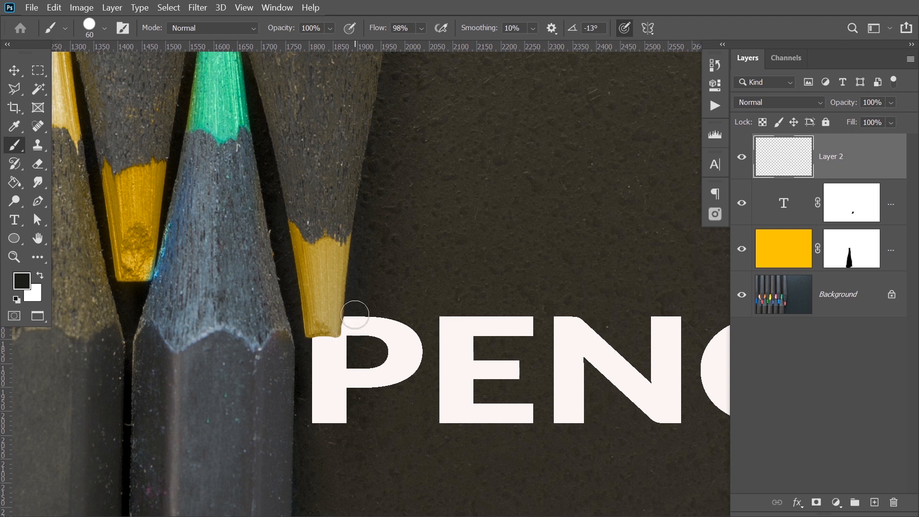
Step: Set the brush to 0% hardness and a size of 111 px
right_click(369, 293)
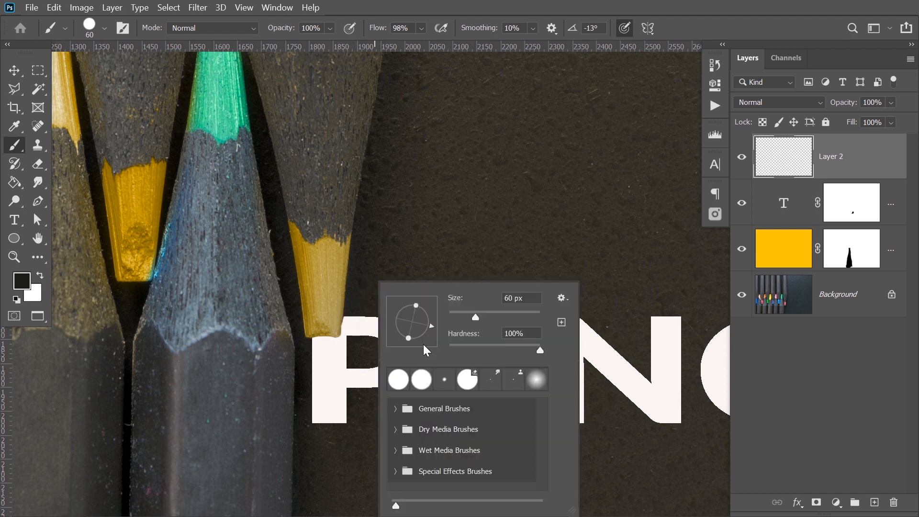
left_click_drag(539, 352, 443, 352)
left_click_drag(473, 317, 496, 320)
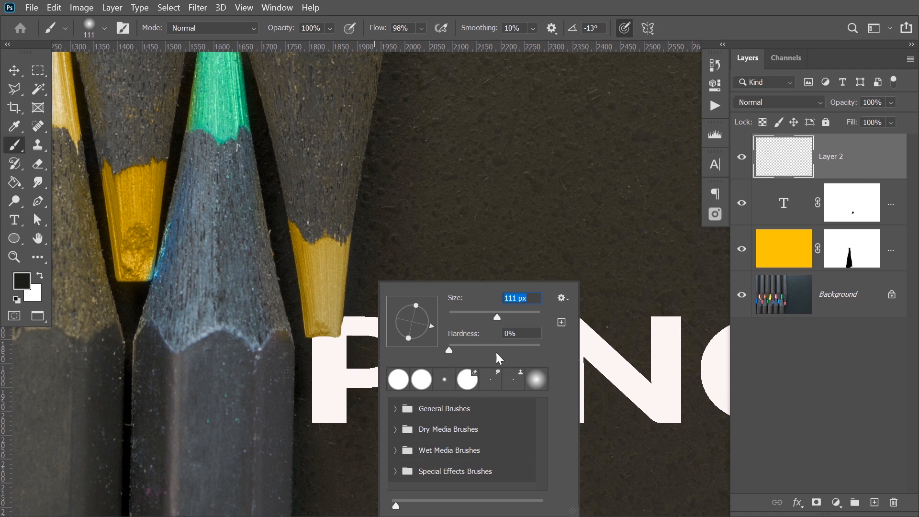
Step: Try a soft dab of the sampled dark colour beside the pencil tip, undo it, and reduce the brush to 63 px
left_click(360, 307)
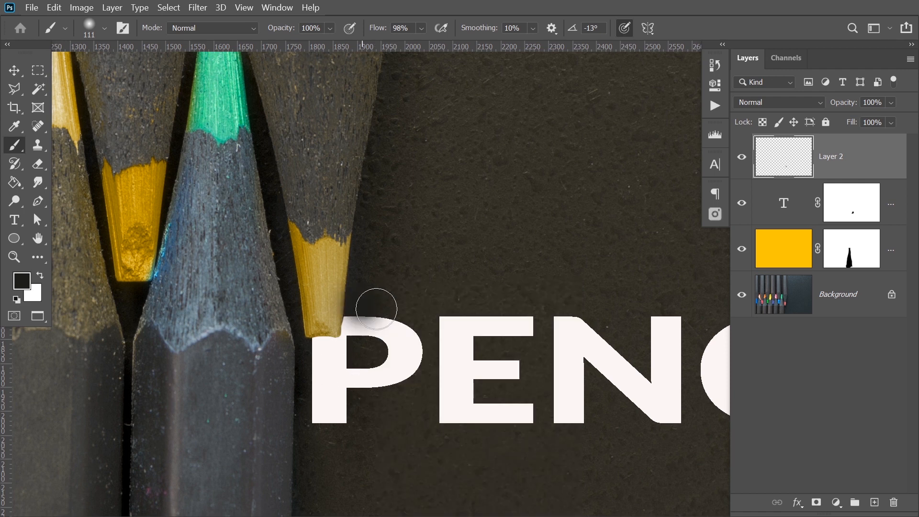
key("ctrl+z")
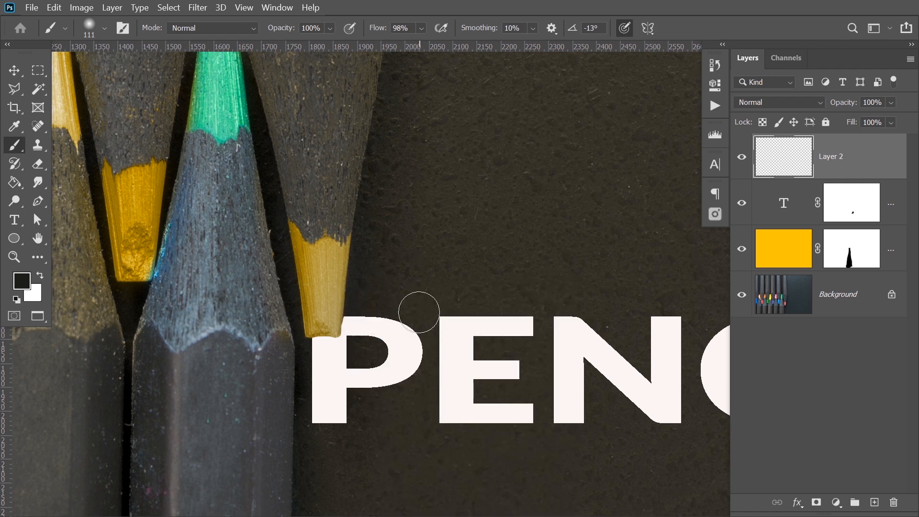
key("bracketleft")
key("bracketleft")
mouse_move(367, 321)
left_mouse_down()
mouse_move(337, 327)
mouse_move(455, 325)
mouse_move(380, 329)
mouse_move(289, 38)
mouse_move(368, 210)
mouse_move(366, 62)
left_mouse_up()
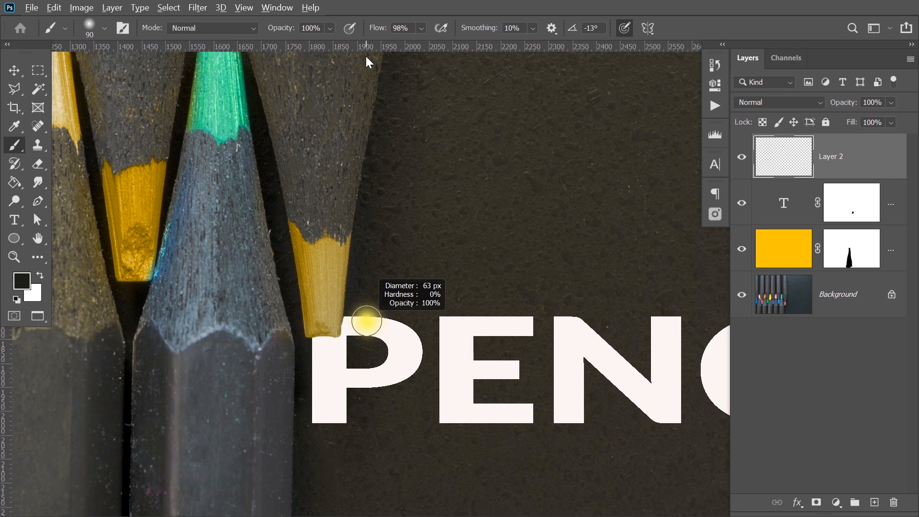
left_click_drag(367, 56, 367, 57)
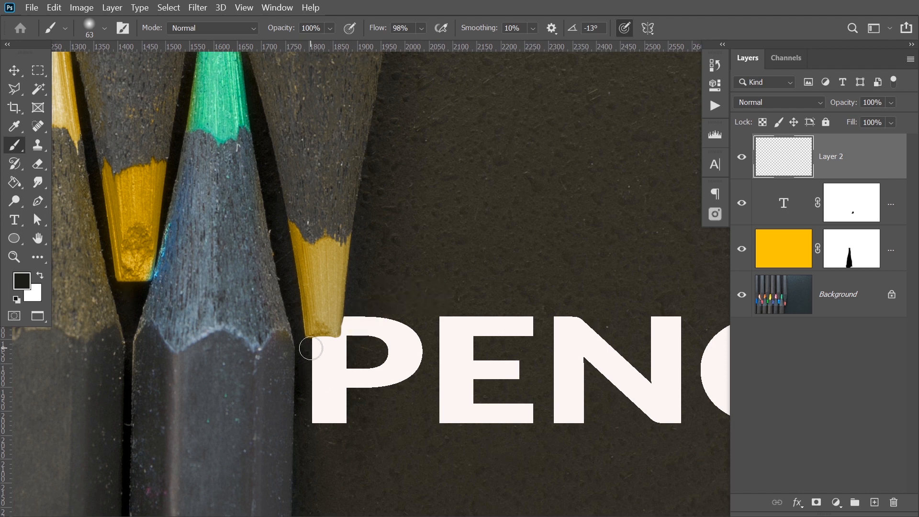
Step: Enlarge the brush to 101 px and paint a soft dark shadow over the lower pencil tip and the stem of the P
key("bracketright")
key("bracketright")
key("bracketright")
key("bracketright")
left_click_drag(305, 341, 309, 381)
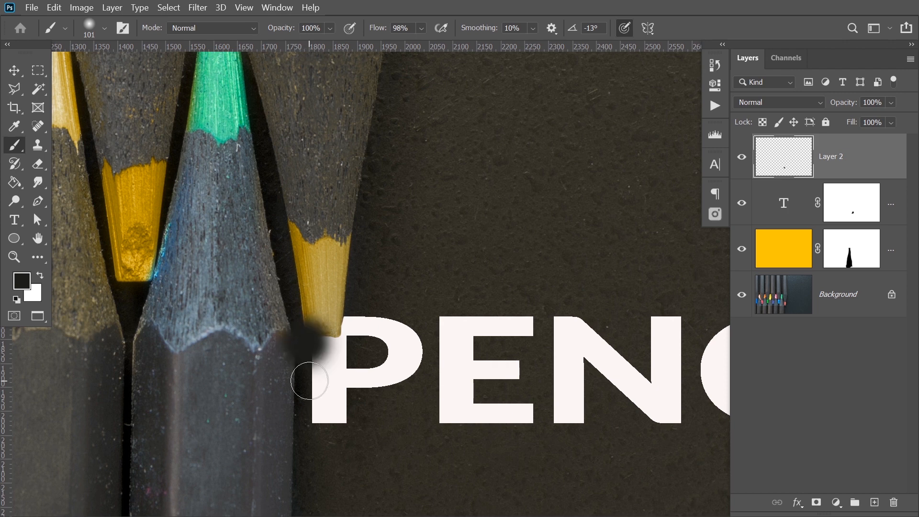
mouse_move(309, 381)
left_mouse_down()
mouse_move(315, 324)
mouse_move(337, 314)
mouse_move(316, 344)
left_mouse_up()
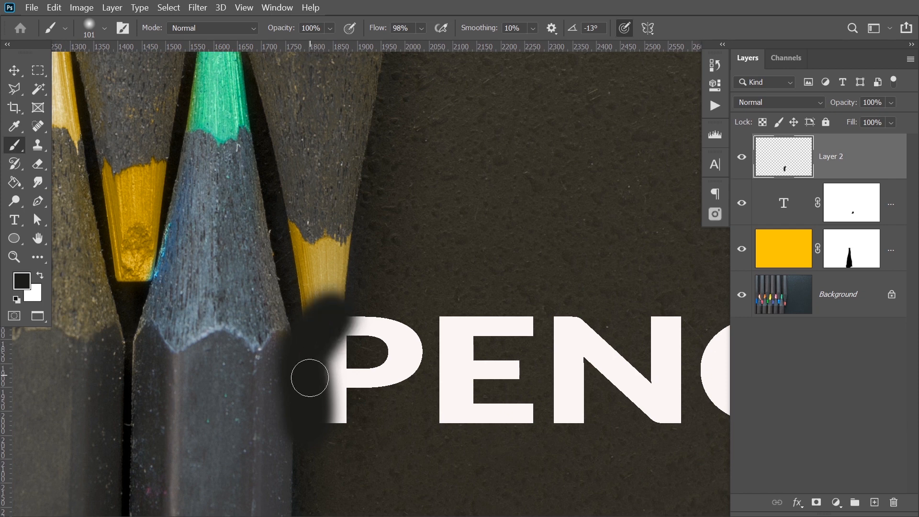
left_click_drag(310, 377, 307, 309)
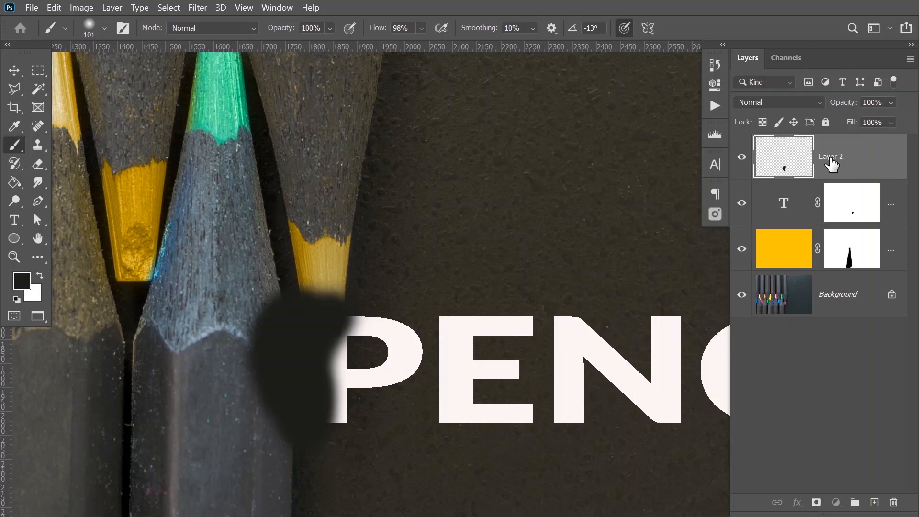
Step: Rename the painted layer as shadow and clip it to the PENCILS text layer with a clipping mask
double_click(830, 157)
type("s")
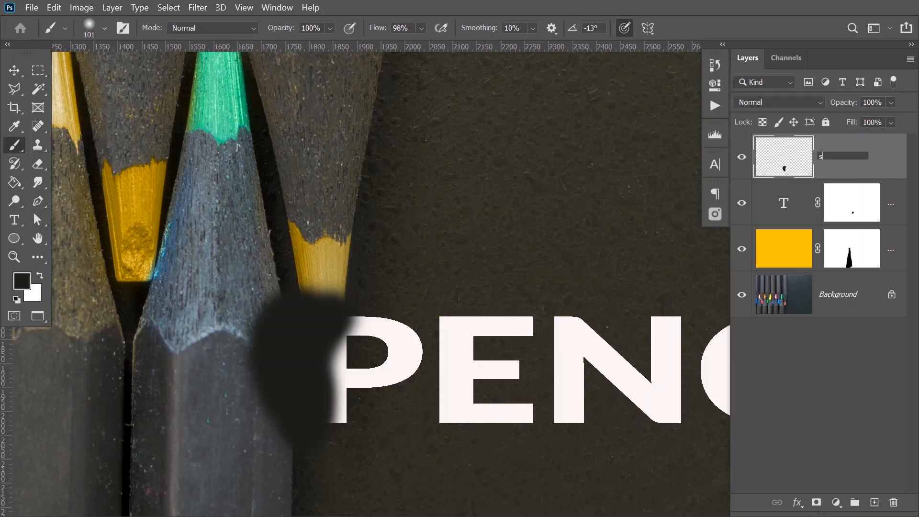
type("hadow")
key("Return")
right_click(840, 164)
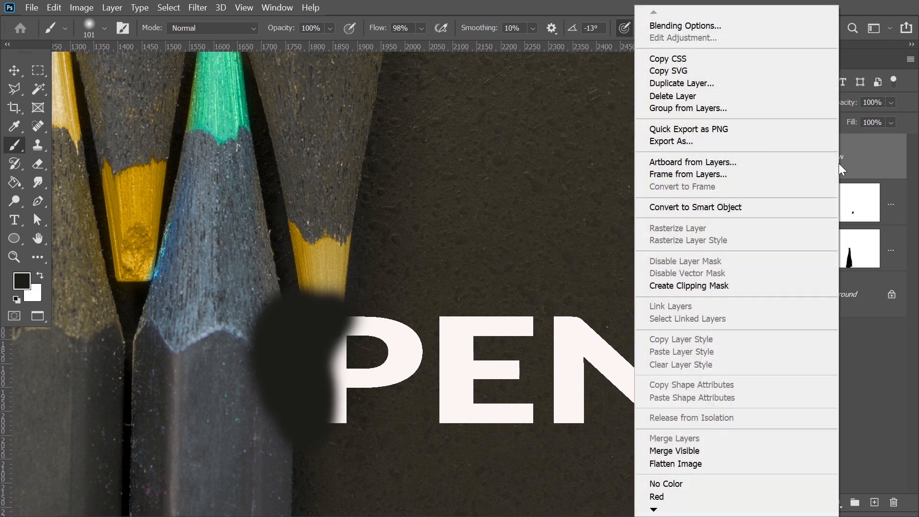
left_click(707, 287)
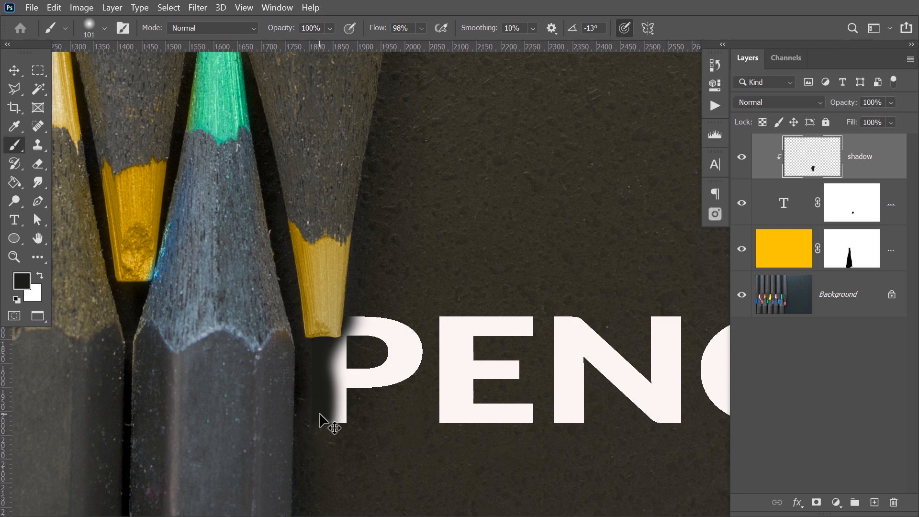
Step: Set the shadow layer's blend mode to Multiply
key("ctrl+minus")
key("ctrl+minus")
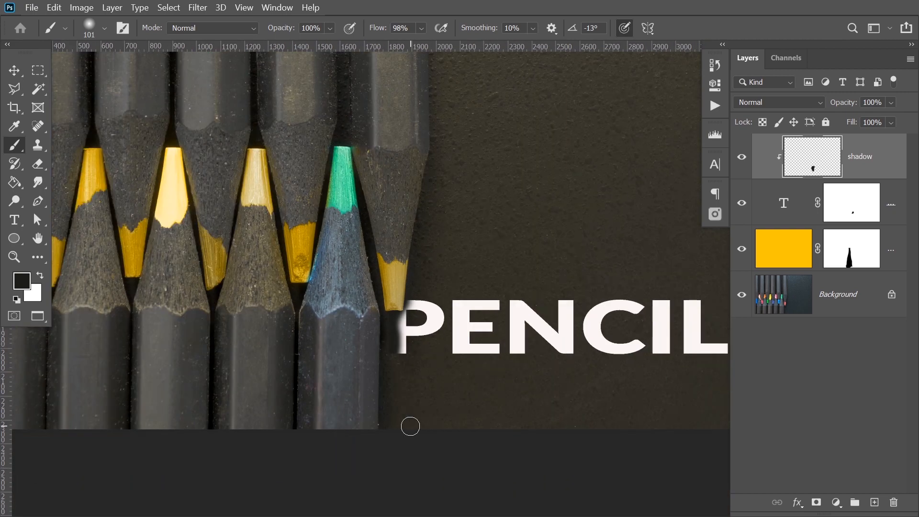
key("Left")
left_click(764, 105)
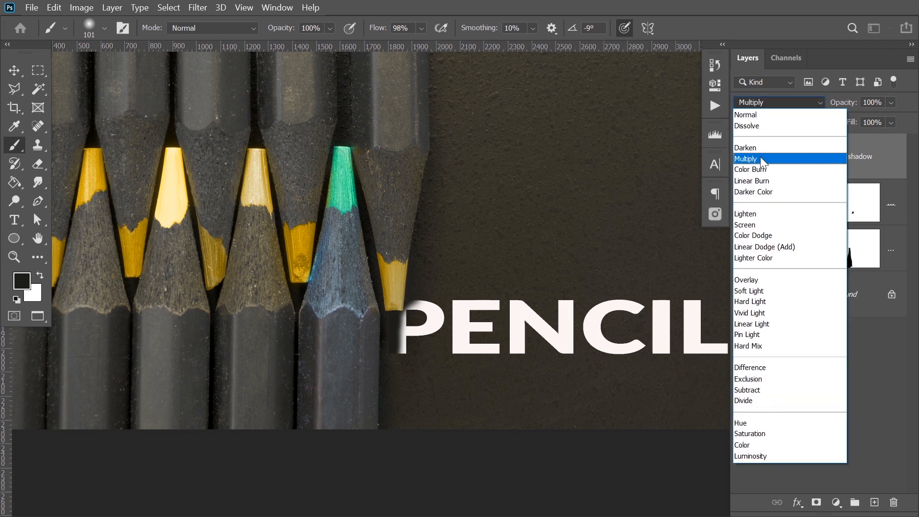
left_click(760, 158)
Step: Set the PENCILS text layer's blend mode to Overlay
left_click(800, 211)
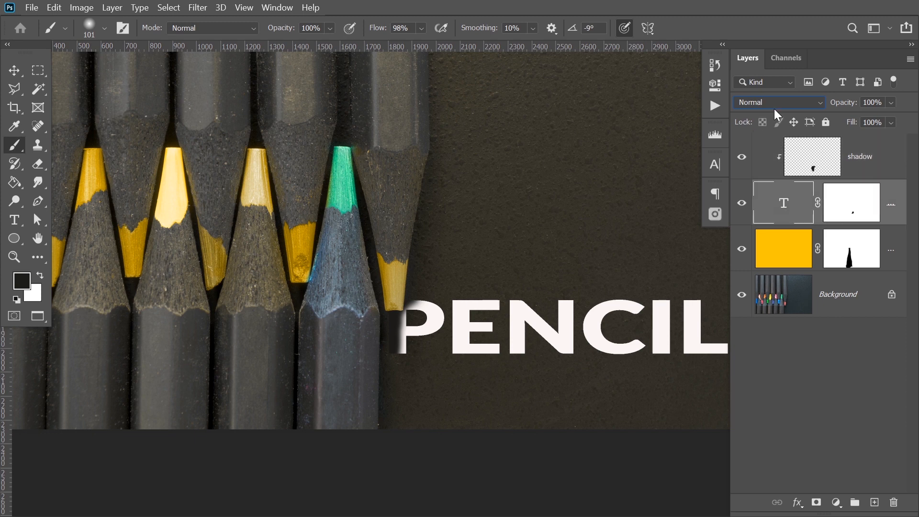
left_click(774, 106)
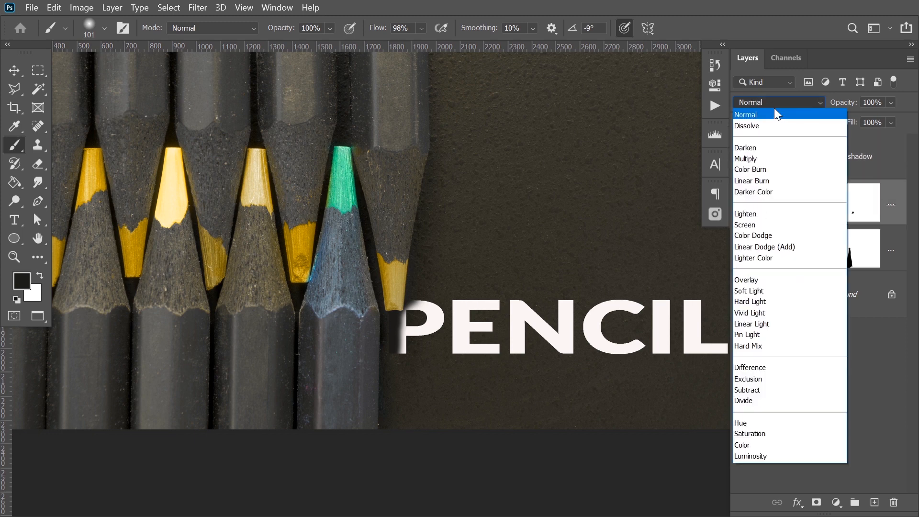
left_click(800, 280)
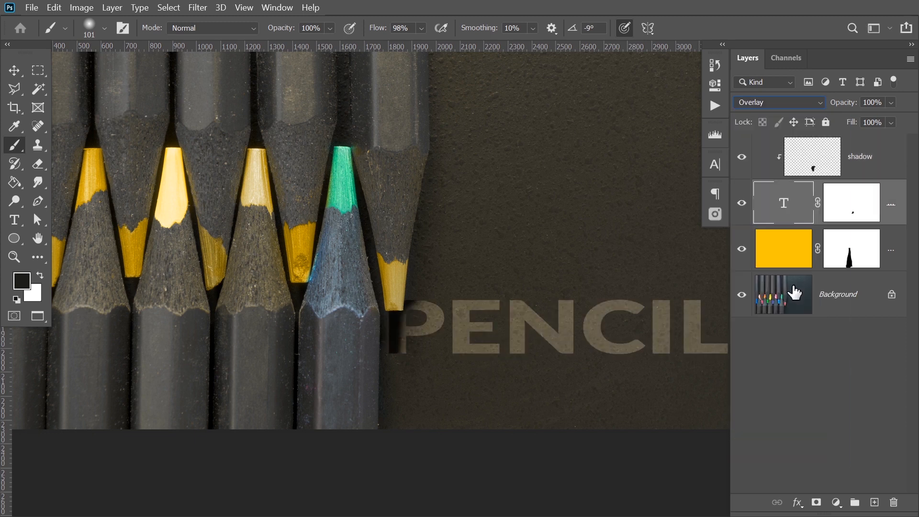
Step: Duplicate the Overlay text layer and reduce the copy's opacity to 45%
key("ctrl+j")
left_click(826, 213)
key("x")
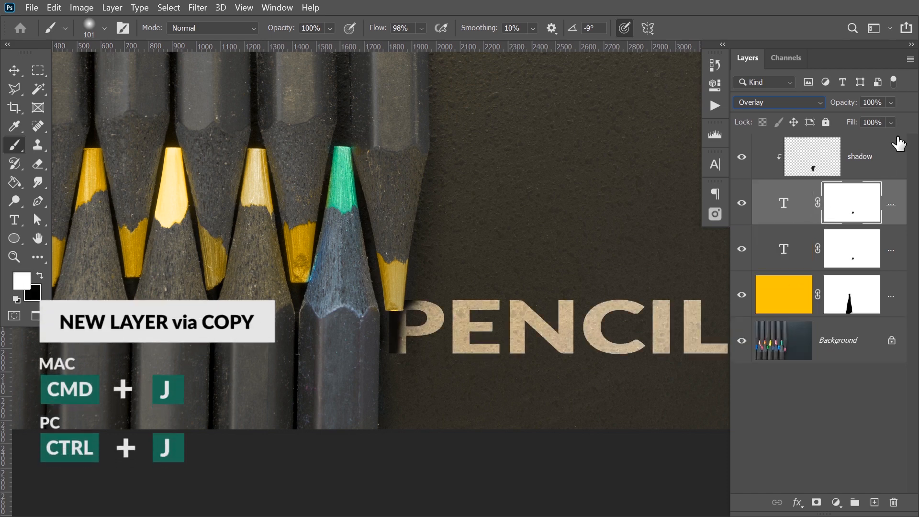
left_click(891, 103)
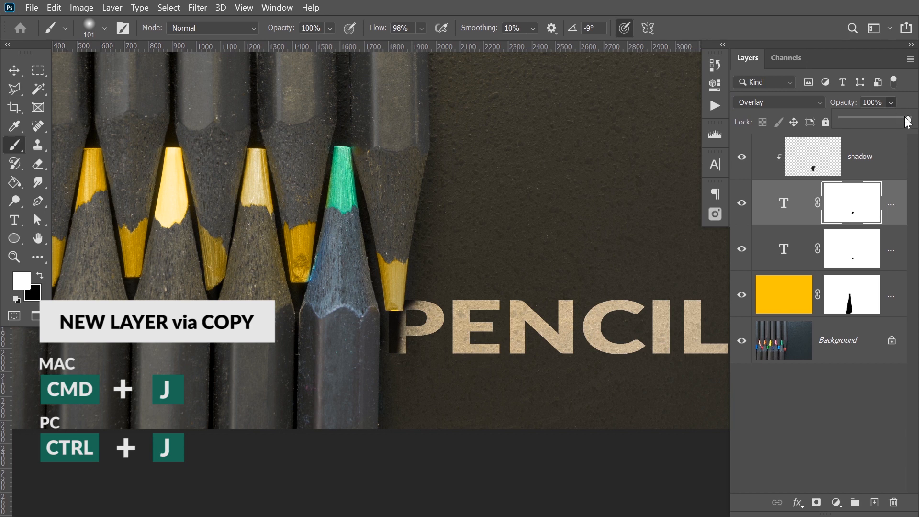
mouse_move(907, 118)
left_mouse_down()
mouse_move(855, 123)
mouse_move(869, 123)
left_mouse_up()
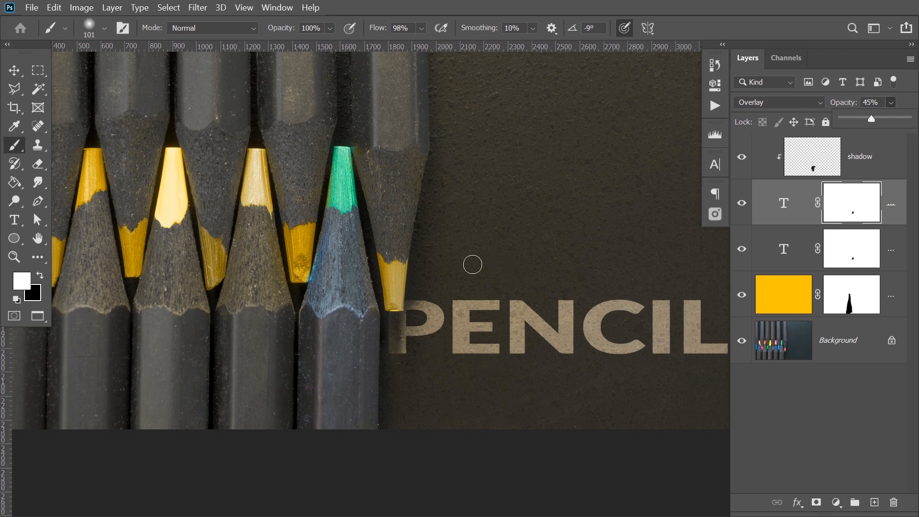
Step: Add a Hue/Saturation adjustment layer above the shadow layer
scroll(473, 272, "down", 1)
left_click_drag(478, 215, 419, 314)
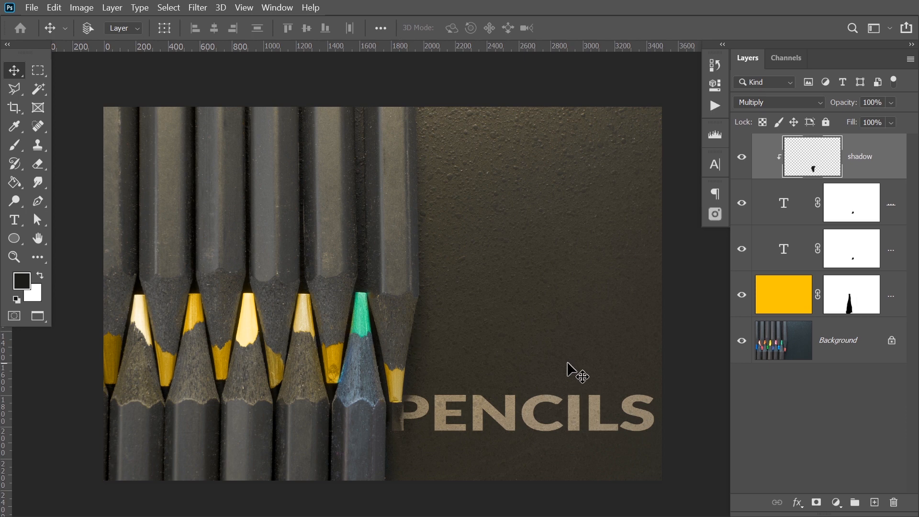
left_click(837, 505)
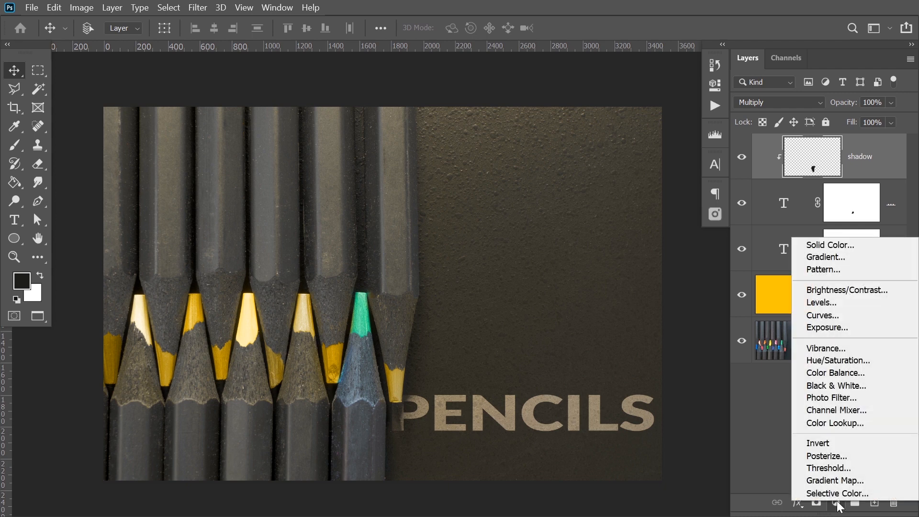
left_click(835, 364)
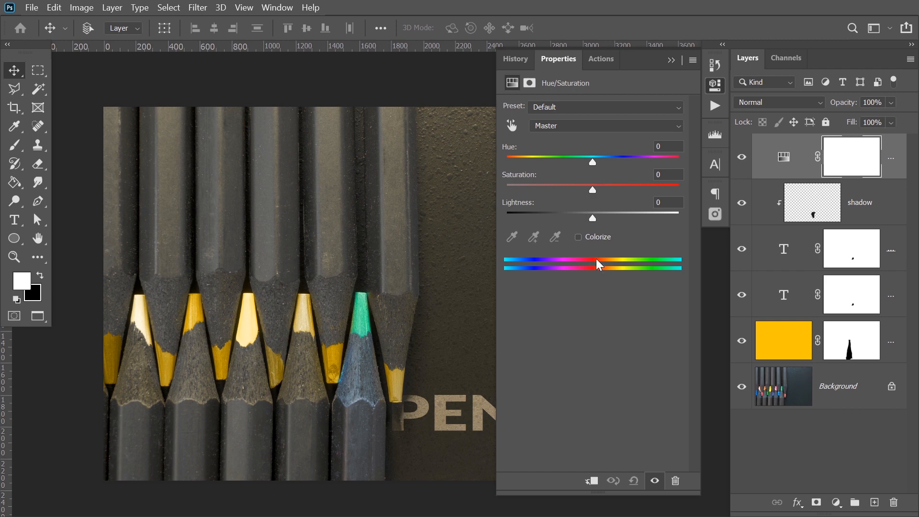
Step: Try Hue -82 and Saturation -43 on the Hue/Saturation layer, and toggle its visibility to compare
mouse_move(593, 164)
left_mouse_down()
mouse_move(621, 164)
mouse_move(540, 163)
left_mouse_up()
mouse_move(591, 189)
left_mouse_down()
mouse_move(638, 188)
mouse_move(555, 188)
left_mouse_up()
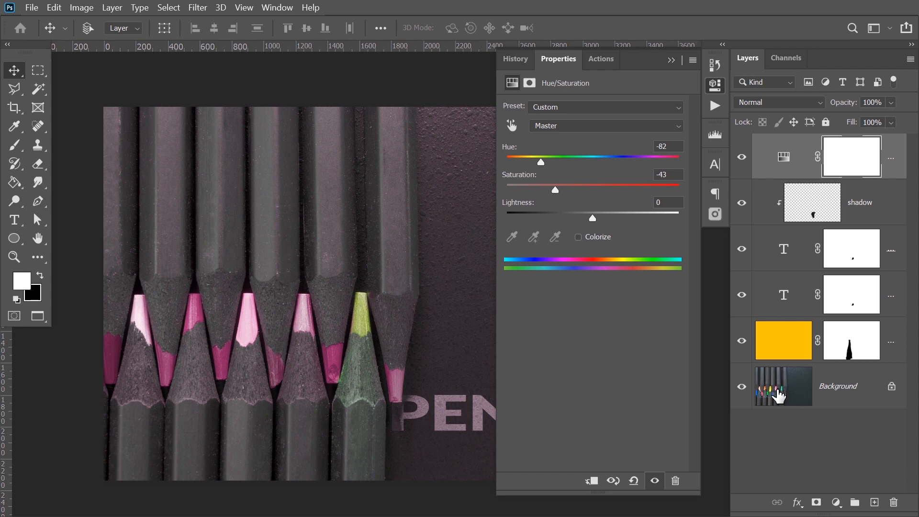
left_click(742, 159)
left_click(742, 159)
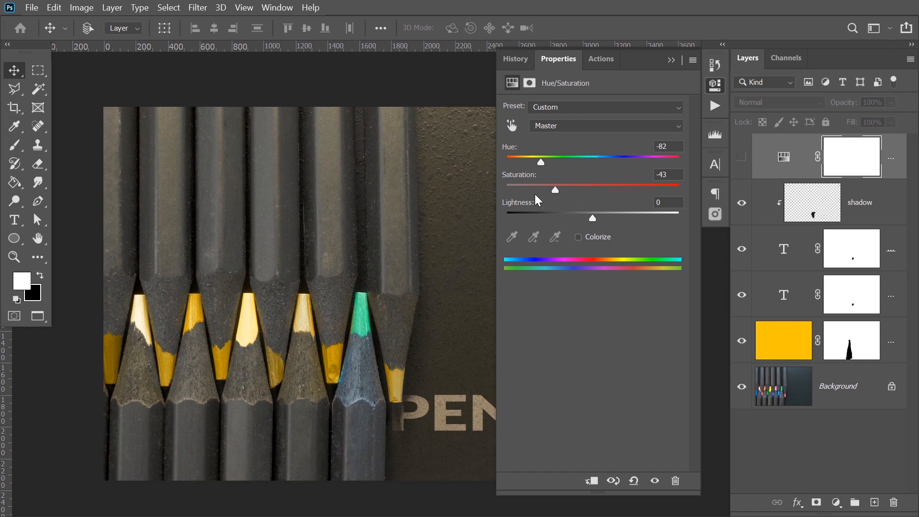
Step: Try Hue -25 and Saturation +28 with the adjustment layer visible, and reset it to the Default preset
left_click_drag(561, 162, 613, 163)
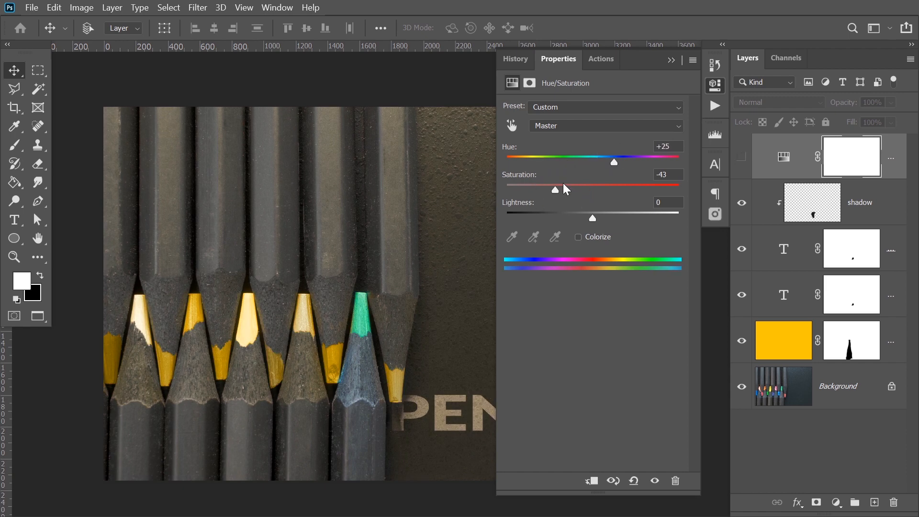
left_click_drag(556, 190, 572, 158)
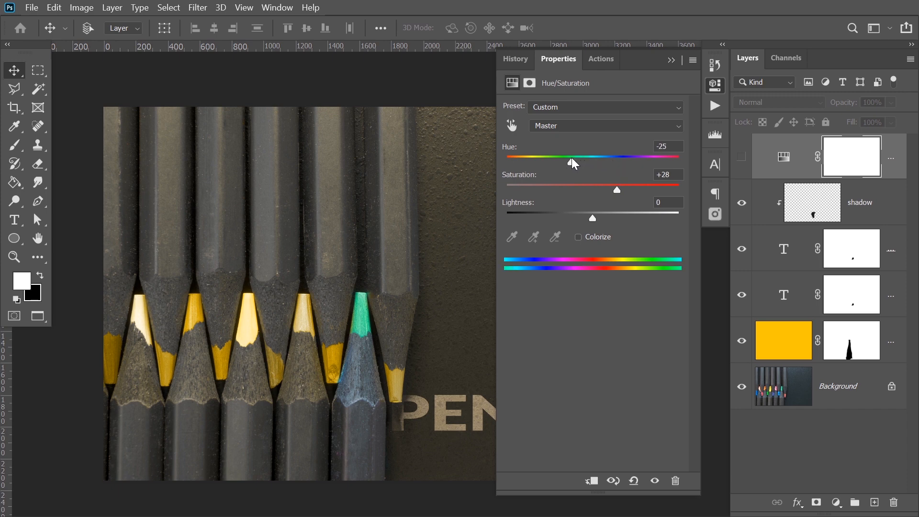
left_click(741, 157)
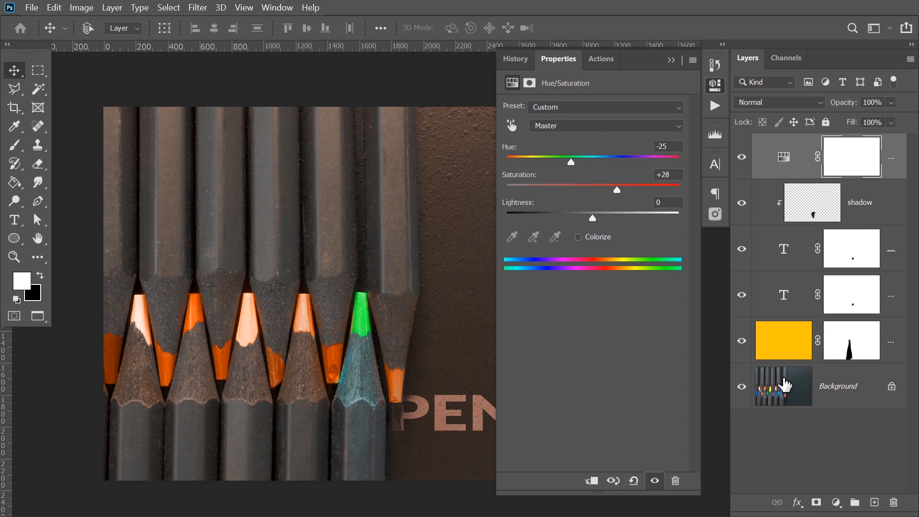
left_click(554, 108)
left_click(556, 116)
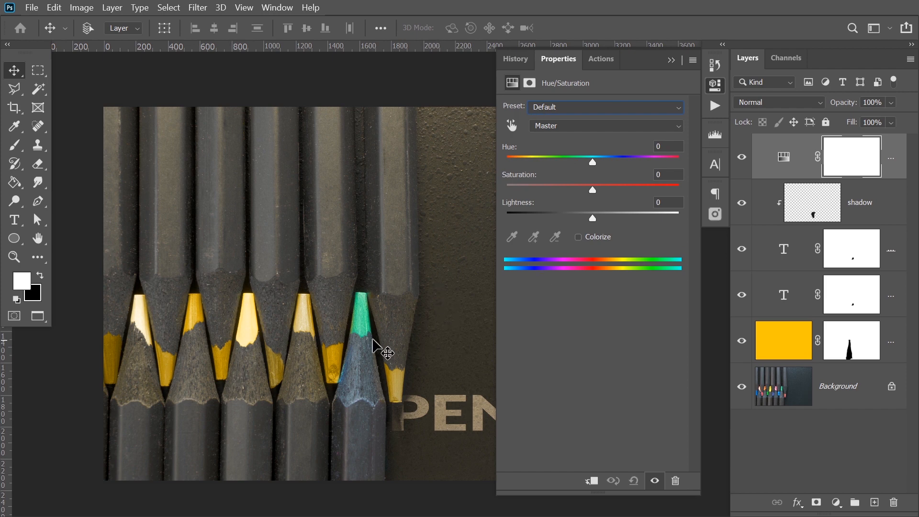
Step: Set the Hue/Saturation layer to Hue -121 and Saturation +53, and reduce its opacity to 45%
left_click_drag(358, 318, 297, 308)
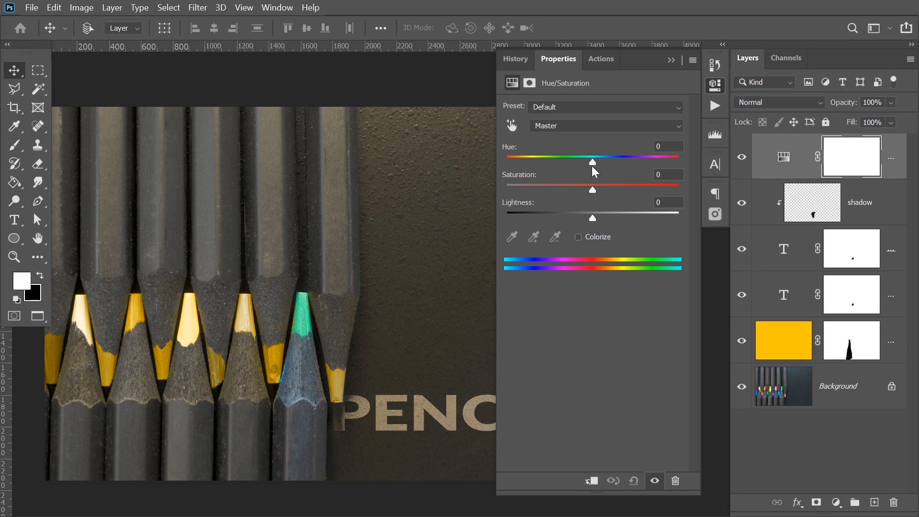
mouse_move(591, 160)
left_mouse_down()
mouse_move(529, 159)
mouse_move(548, 159)
left_mouse_up()
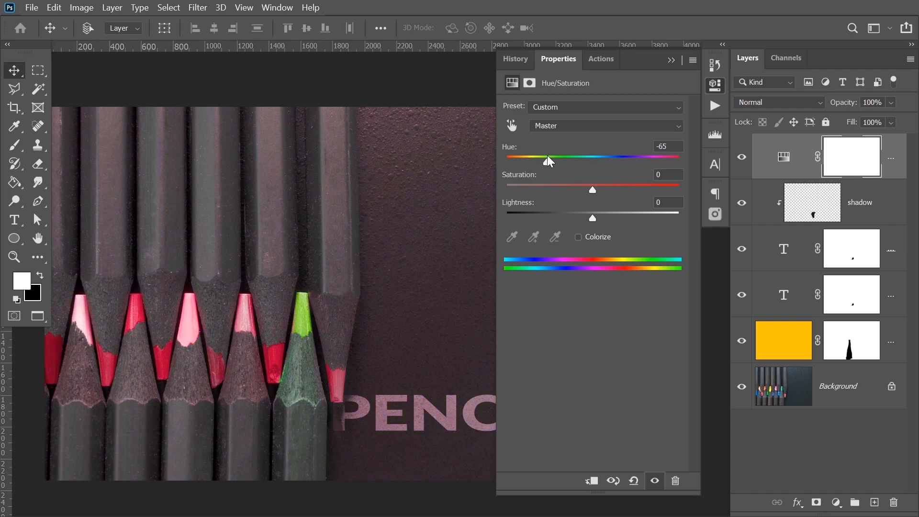
mouse_move(548, 156)
left_mouse_down()
mouse_move(641, 157)
mouse_move(527, 169)
left_mouse_up()
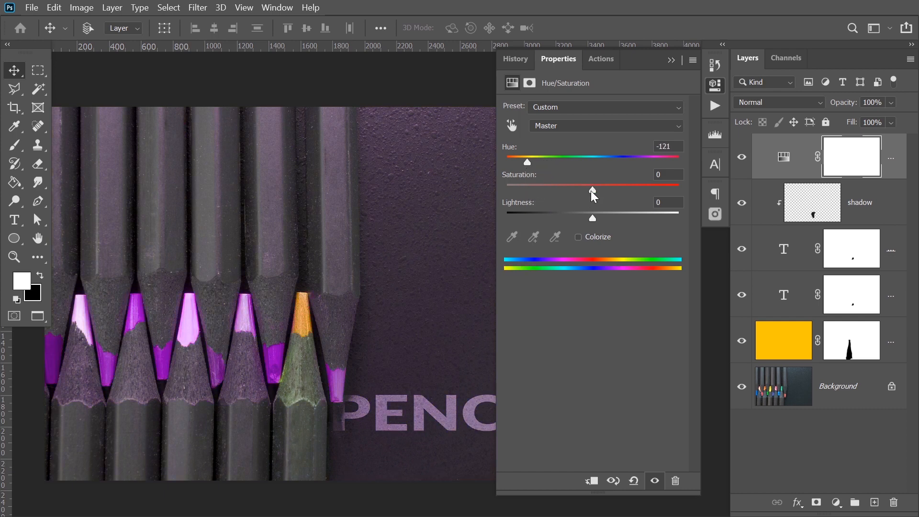
left_click(591, 190)
left_click_drag(592, 190, 503, 196)
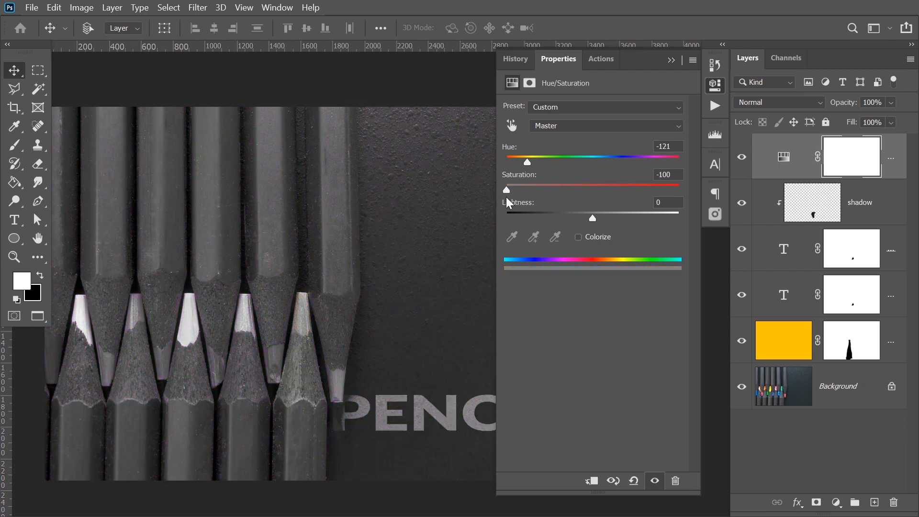
left_click_drag(502, 191, 633, 188)
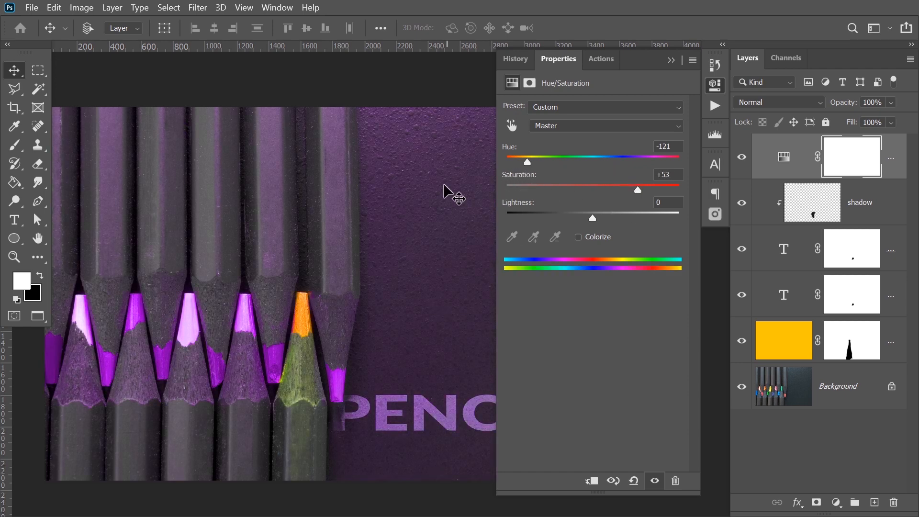
left_click(891, 102)
left_click_drag(898, 117, 877, 123)
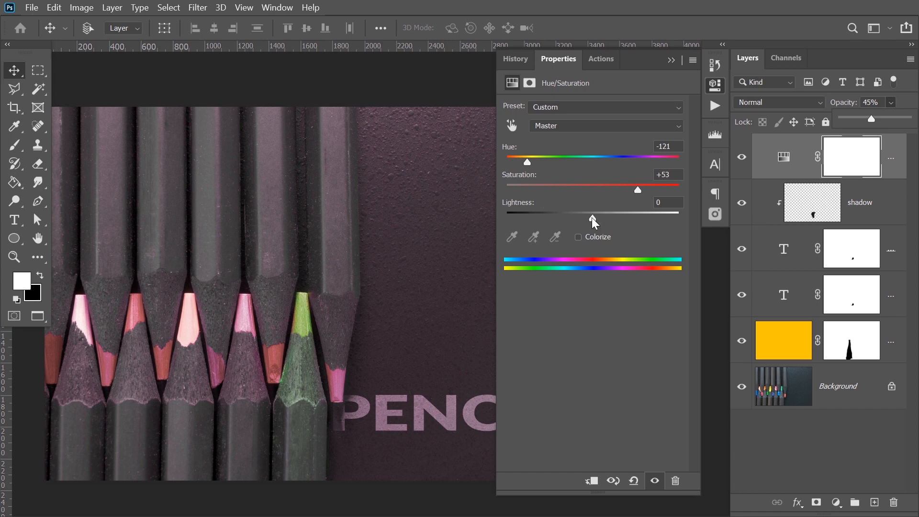
Step: Try Lightness -98 on the Hue/Saturation adjustment, and restore Lightness to 0
left_click_drag(592, 216, 508, 216)
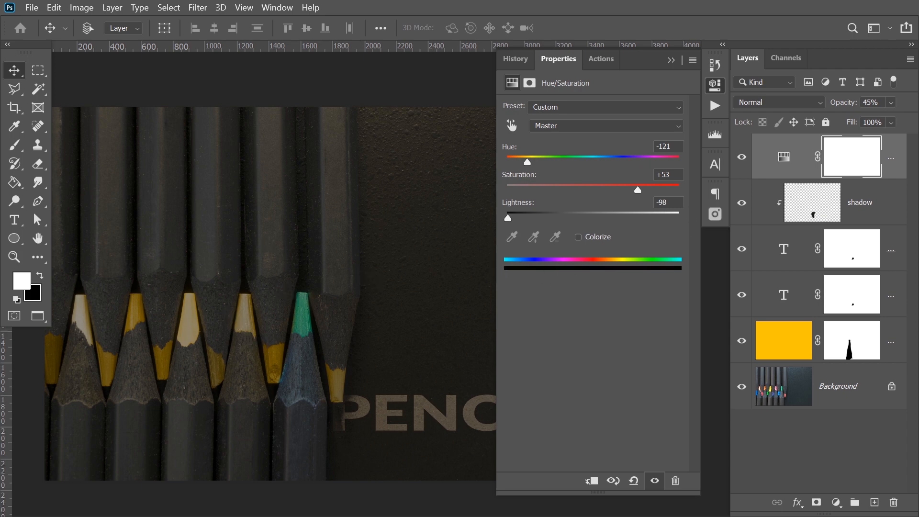
left_click(662, 202)
type("0")
key("Return")
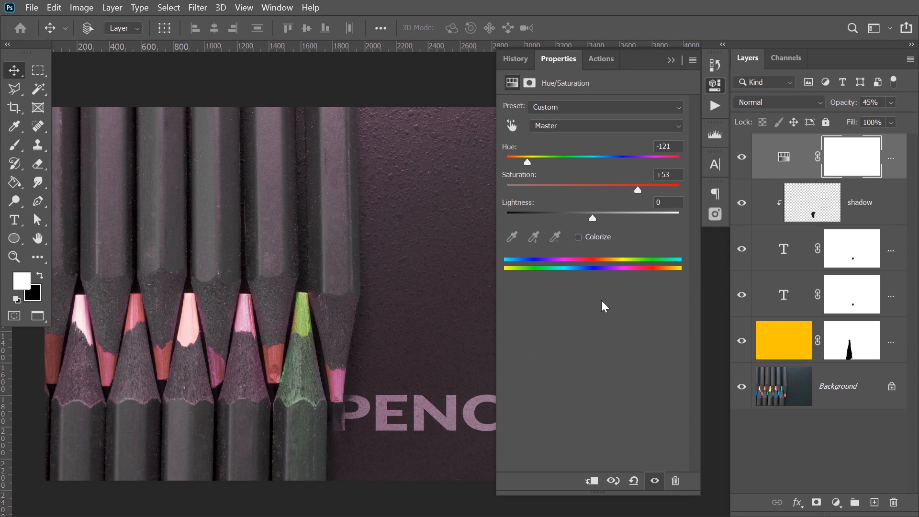
Step: Try brushing black on the Hue/Saturation layer's mask over the plain background area, and paint the area back with white
left_click(672, 61)
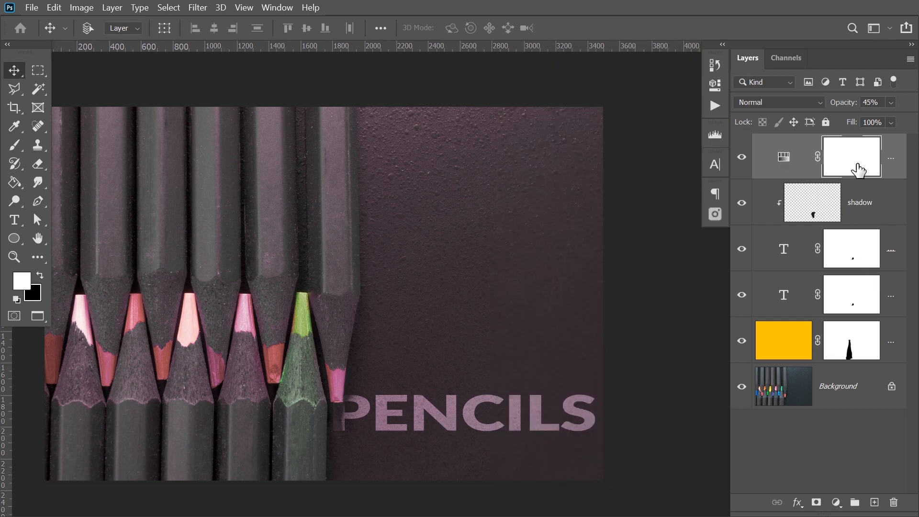
left_click_drag(455, 267, 463, 267)
left_click_drag(404, 266, 455, 260)
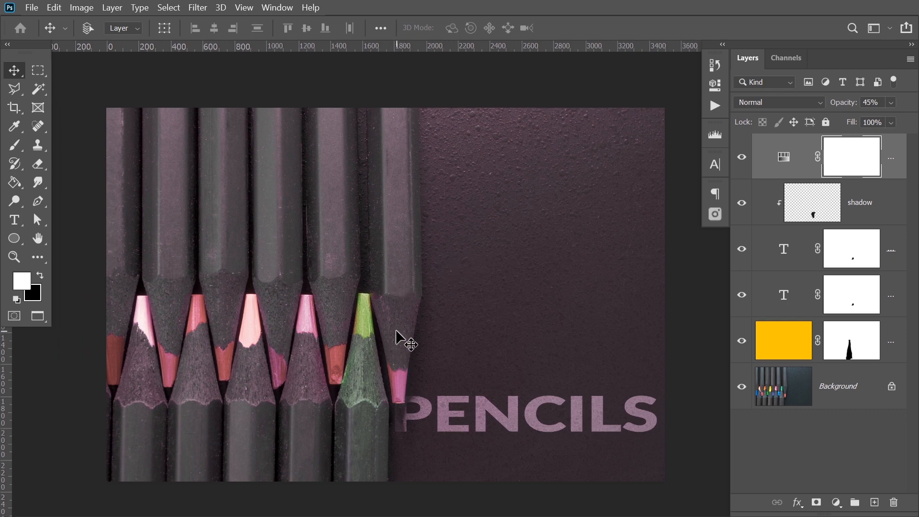
key("x")
key("b")
mouse_move(492, 274)
left_mouse_down()
mouse_move(502, 233)
mouse_move(534, 274)
mouse_move(514, 264)
mouse_move(534, 188)
mouse_move(559, 239)
left_mouse_up()
key("x")
mouse_move(568, 181)
left_mouse_down()
mouse_move(560, 291)
mouse_move(567, 253)
mouse_move(610, 189)
mouse_move(465, 290)
mouse_move(481, 173)
mouse_move(500, 236)
mouse_move(466, 187)
mouse_move(563, 149)
mouse_move(516, 159)
mouse_move(512, 278)
mouse_move(566, 300)
mouse_move(548, 313)
left_mouse_up()
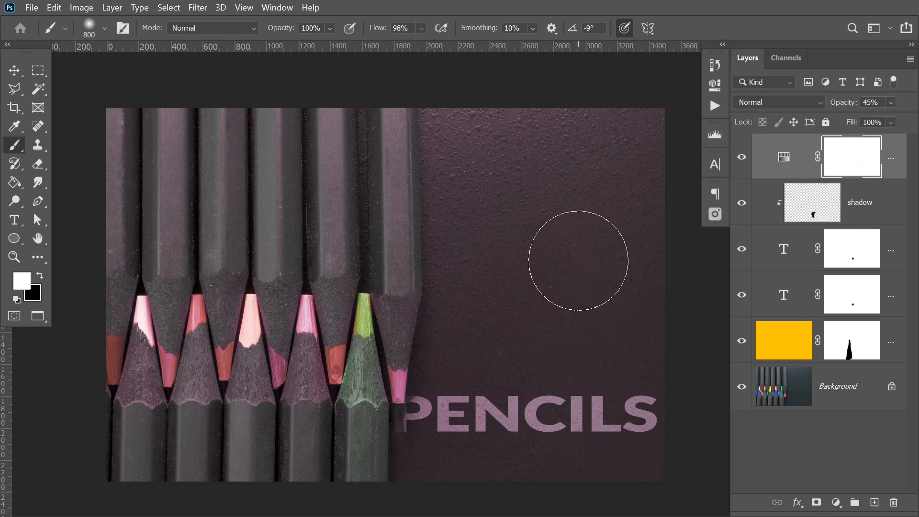
mouse_move(414, 340)
left_mouse_down()
mouse_move(404, 298)
mouse_move(400, 322)
left_mouse_up()
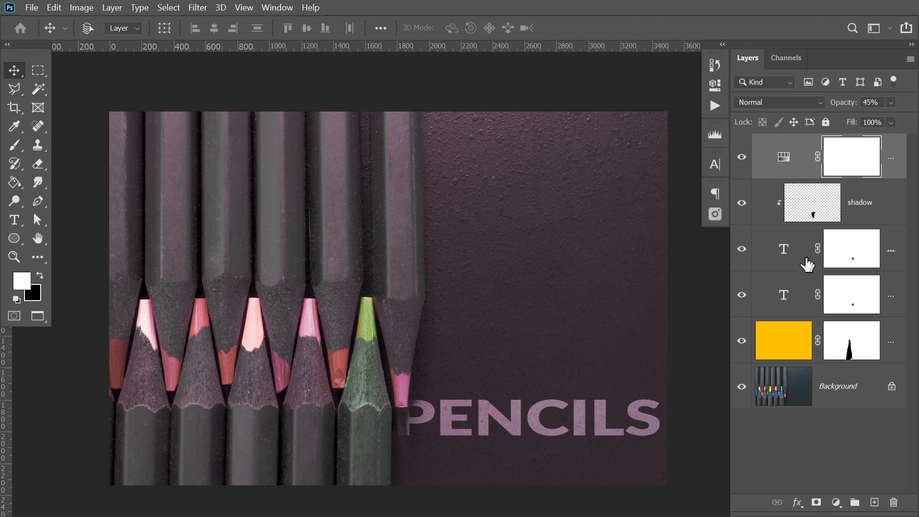
Step: Group the shadow layer with both text layers, and name the group TEXT
left_click(763, 227, "alt")
left_click(851, 221)
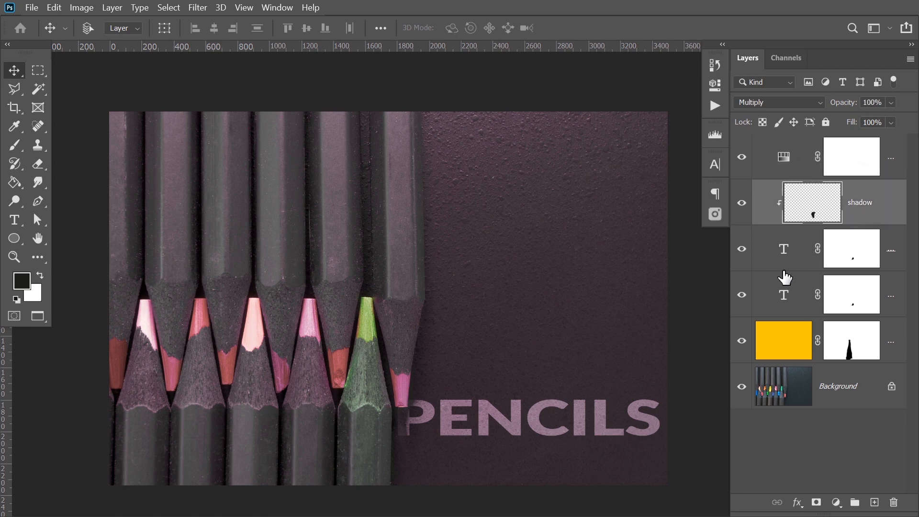
left_click(799, 298)
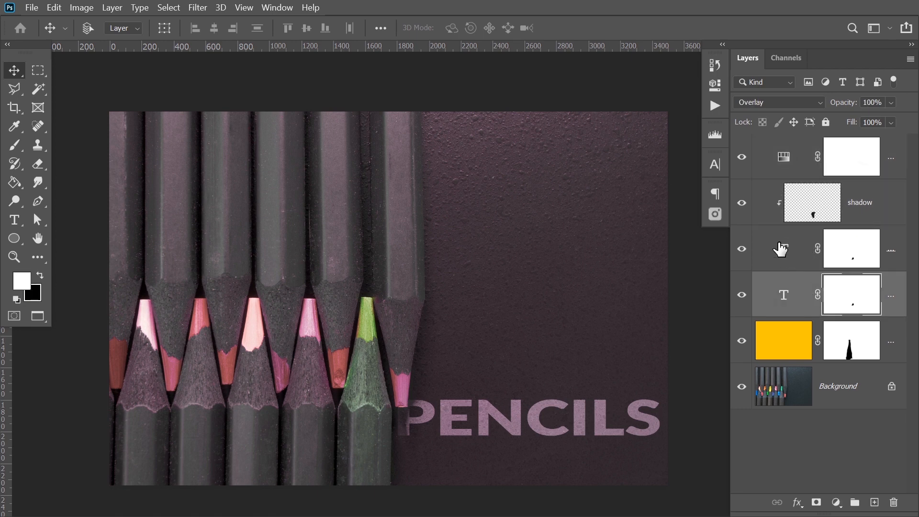
left_click(773, 215)
key("x")
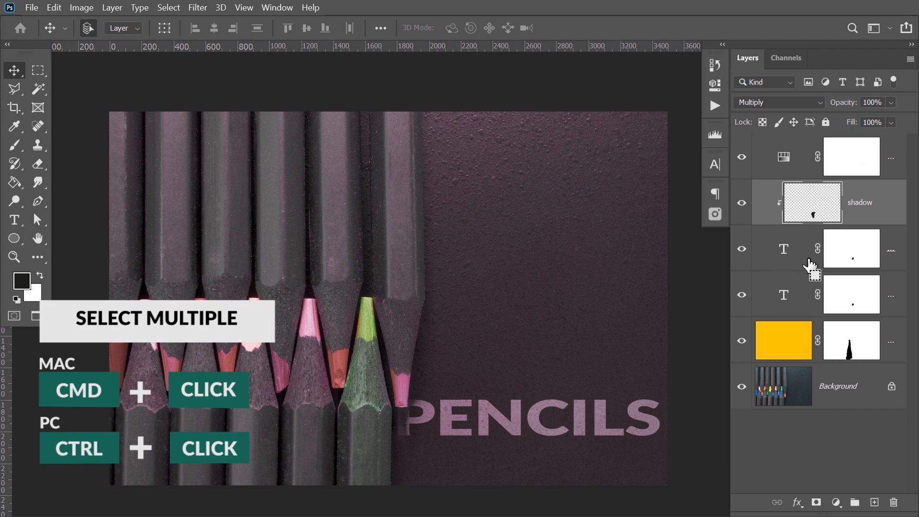
left_click(889, 260, "ctrl")
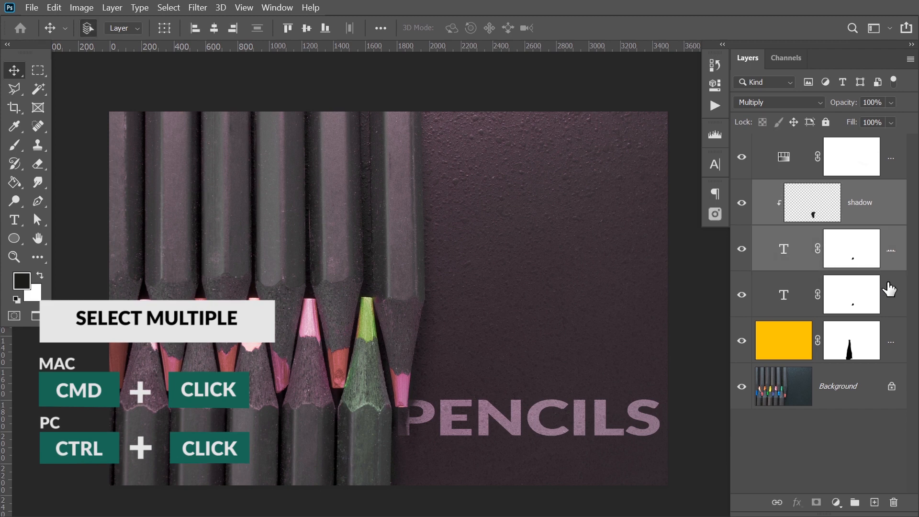
left_click(888, 301, "ctrl")
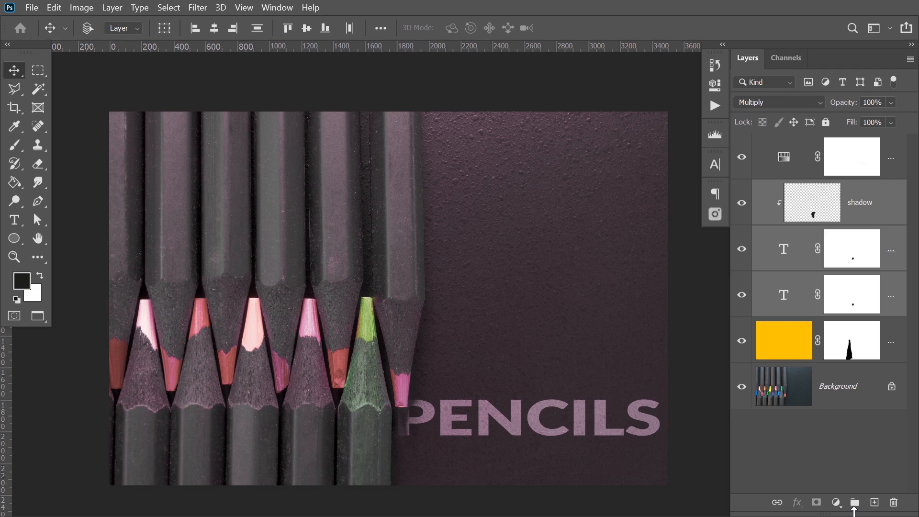
left_click(855, 504)
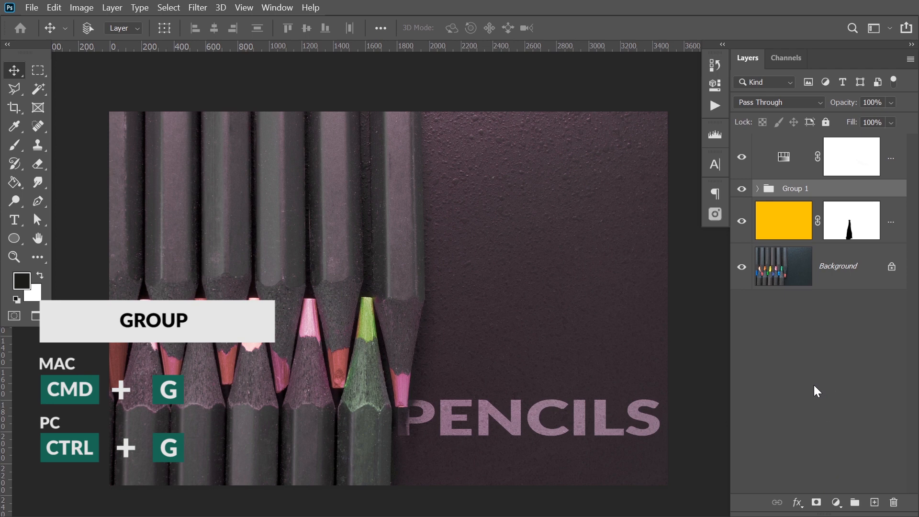
double_click(796, 189)
type("TEXT")
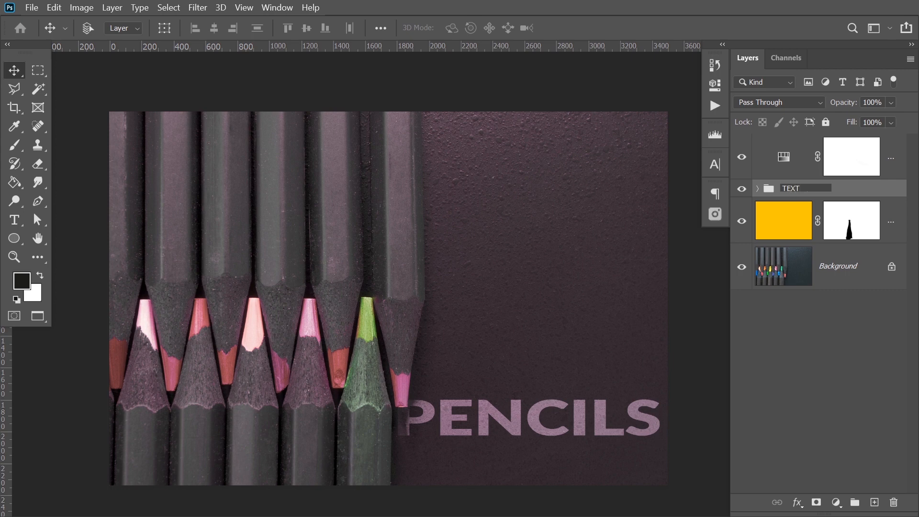
key("Return")
Step: Toggle the TEXT group's visibility to compare, and give the group a Red color label
left_click(741, 190)
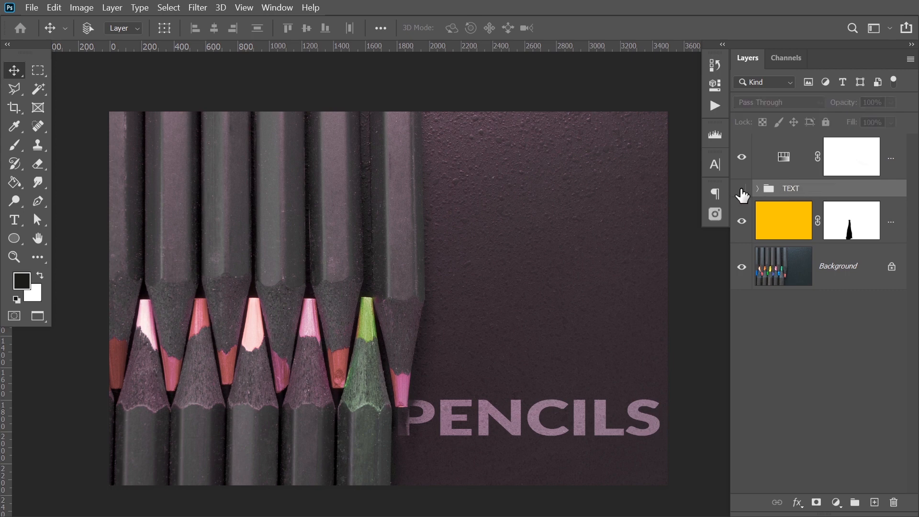
left_click(742, 191)
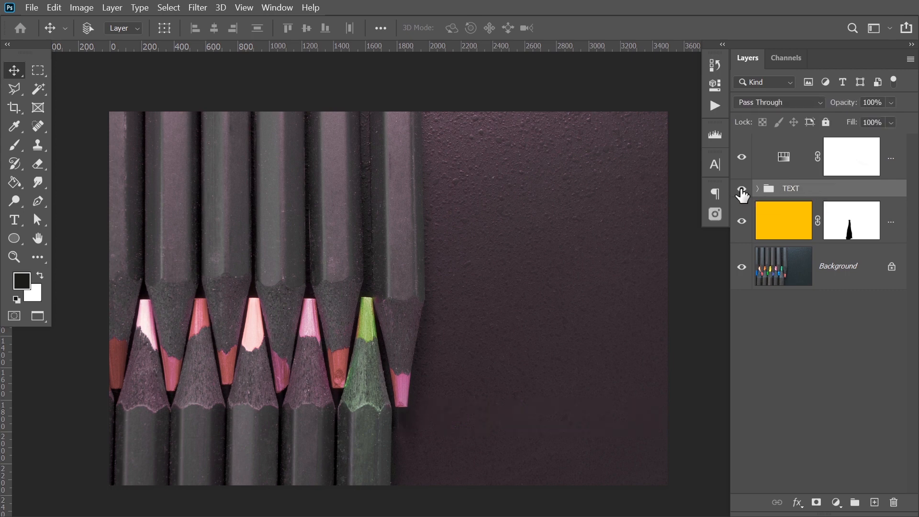
right_click(741, 190)
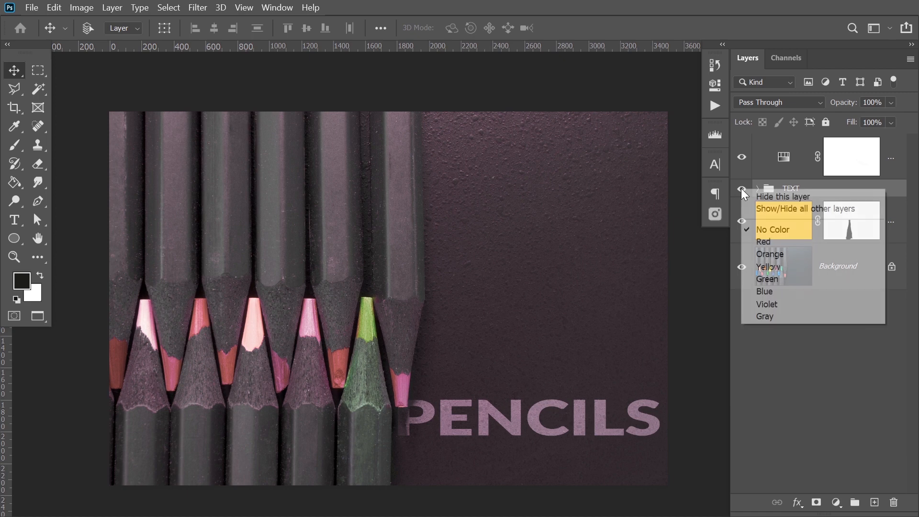
left_click(779, 241)
Step: Put the yellow fill layer into a group named PENCIL with a Green color label
left_click(785, 240)
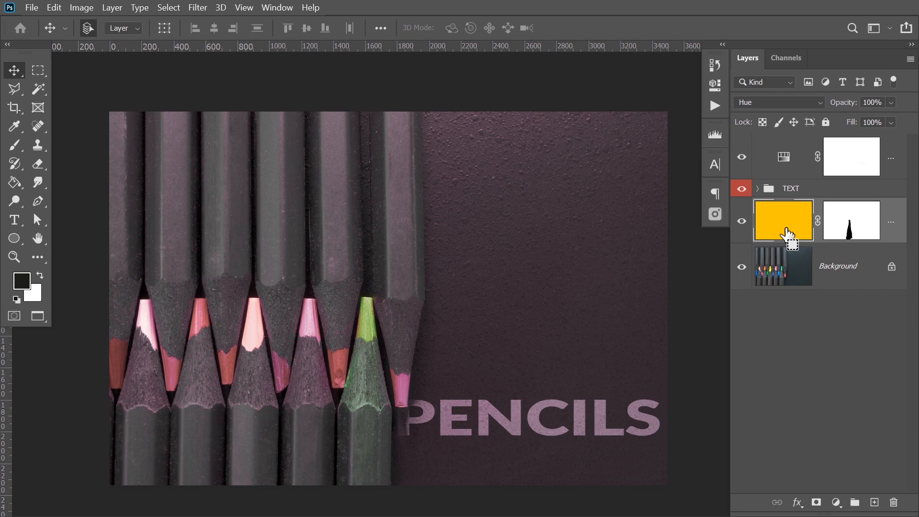
key("ctrl+g")
double_click(788, 209)
type("PEN")
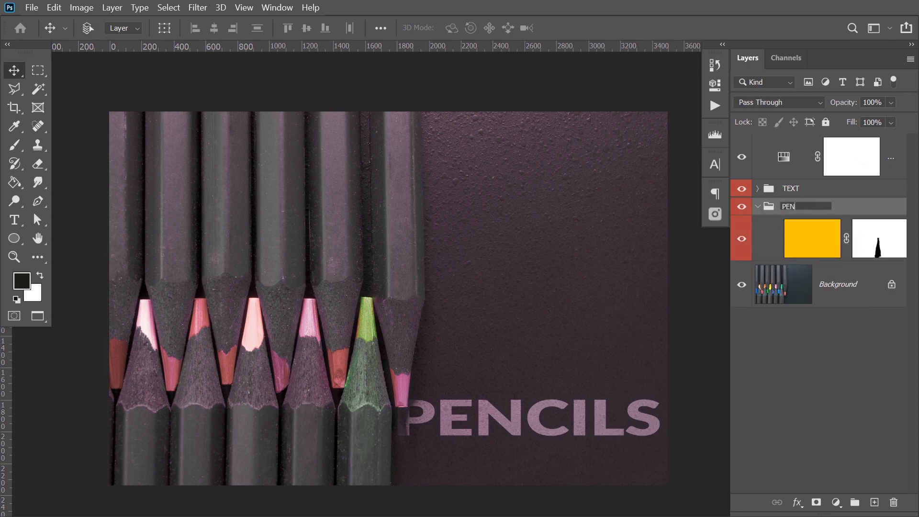
type("CIL")
key("Return")
right_click(745, 209)
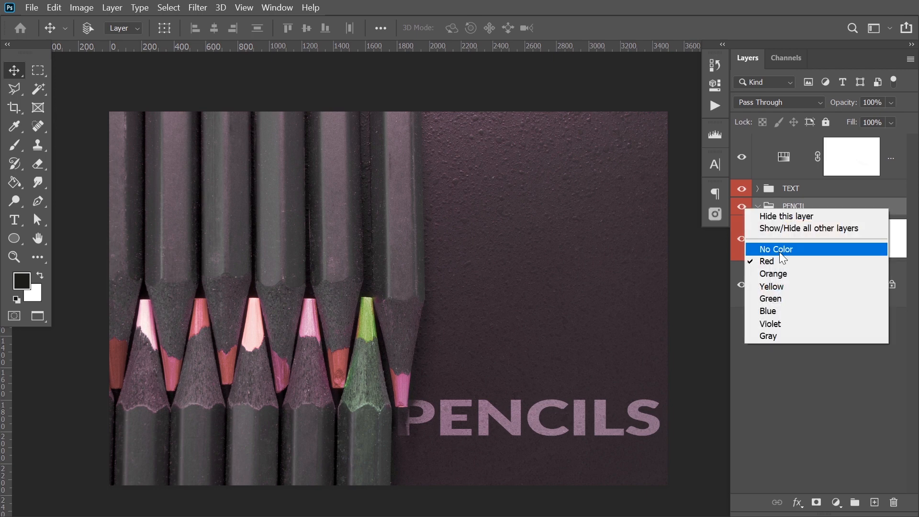
left_click(780, 298)
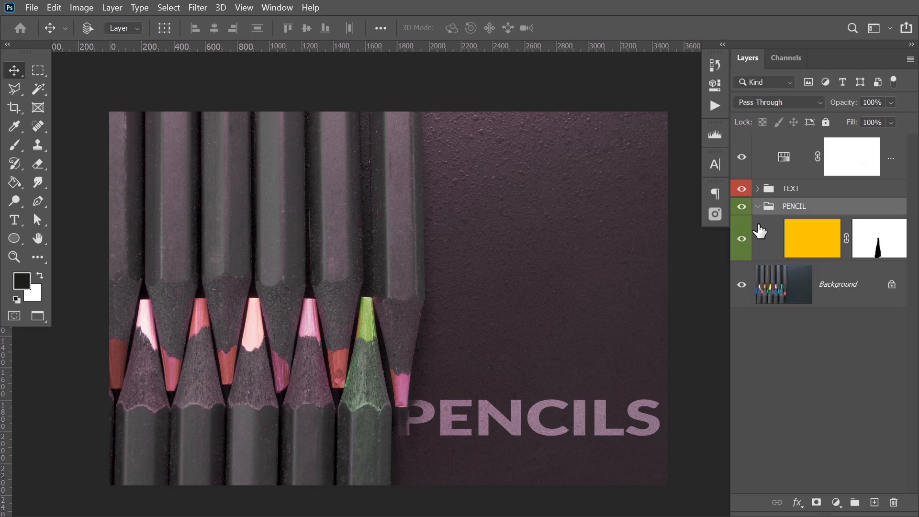
Step: Put the Hue/Saturation adjustment layer into a group named UNUSE with an Orange color label
left_click(765, 172)
key("ctrl+g")
double_click(793, 144)
type("UNUS")
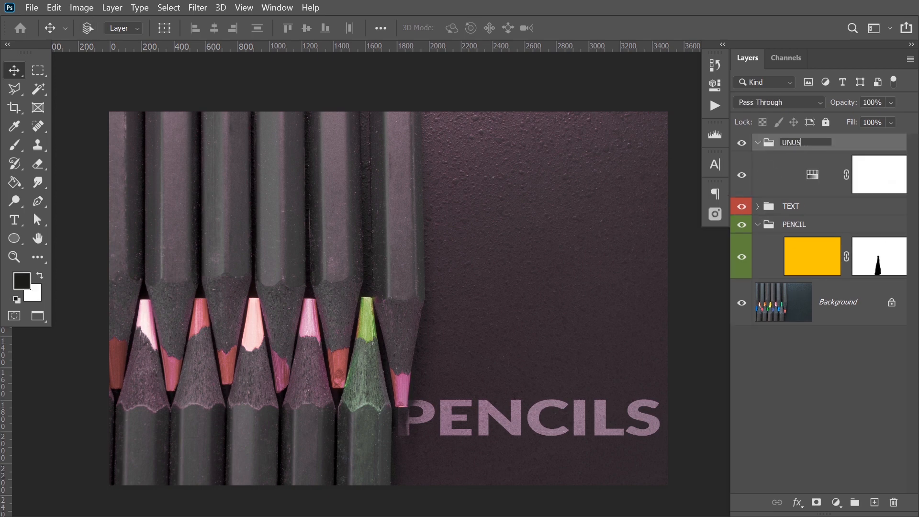
type("E")
key("Return")
right_click(742, 143)
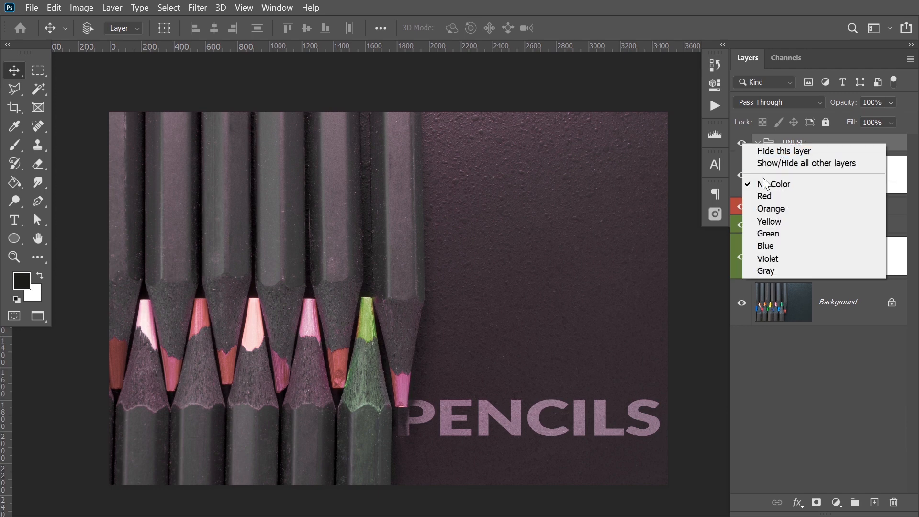
left_click(771, 209)
Step: Collapse the UNUSE and PENCIL groups, and check the contents of the groups and the TEXT group's visibility
left_click(758, 143)
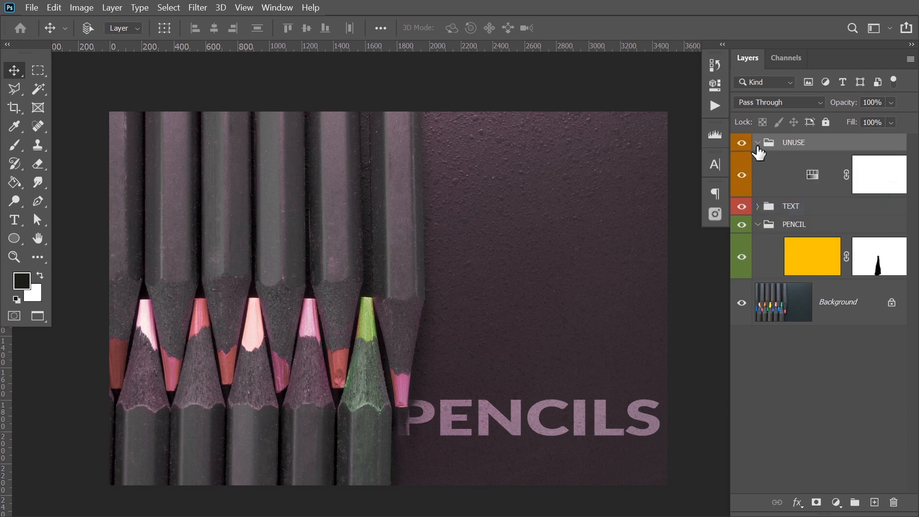
left_click(757, 179)
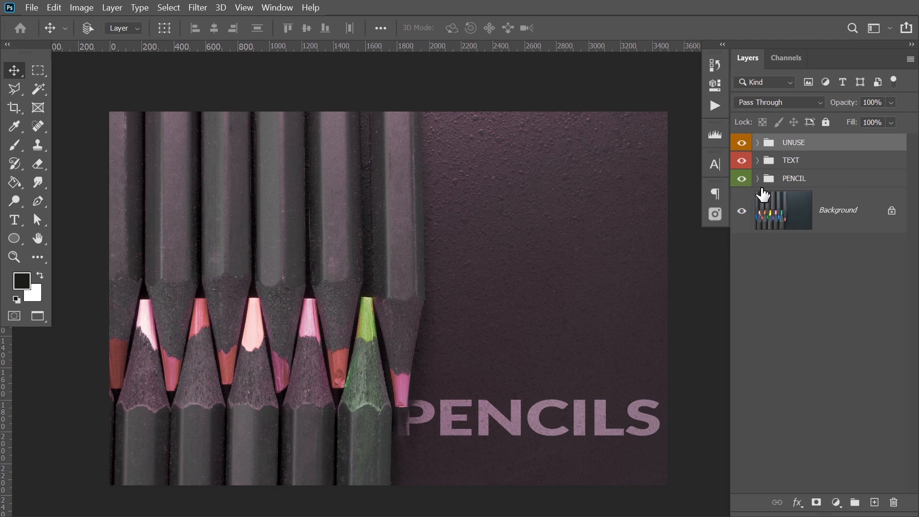
left_click(757, 160)
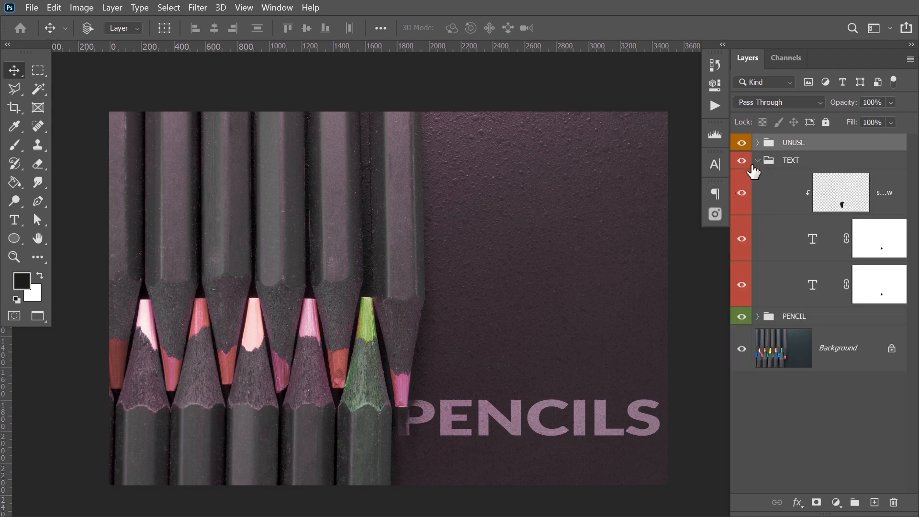
left_click(758, 162)
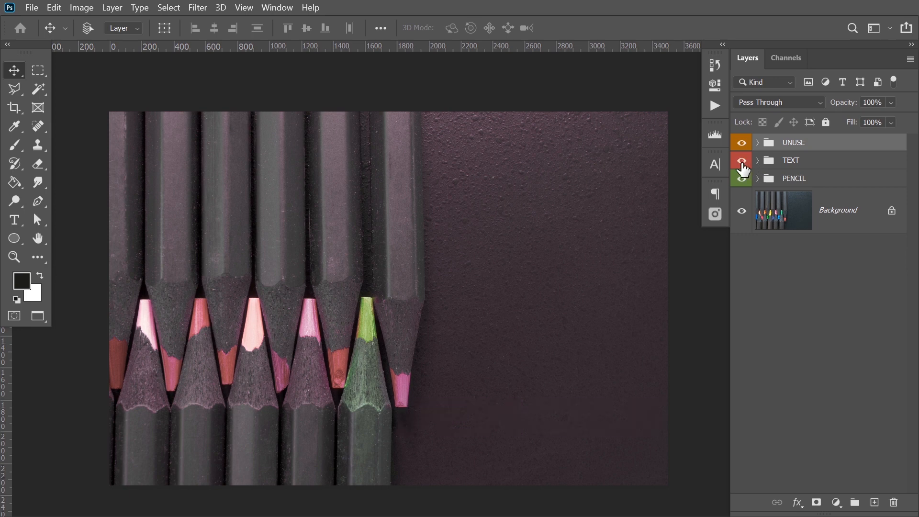
left_click(742, 162)
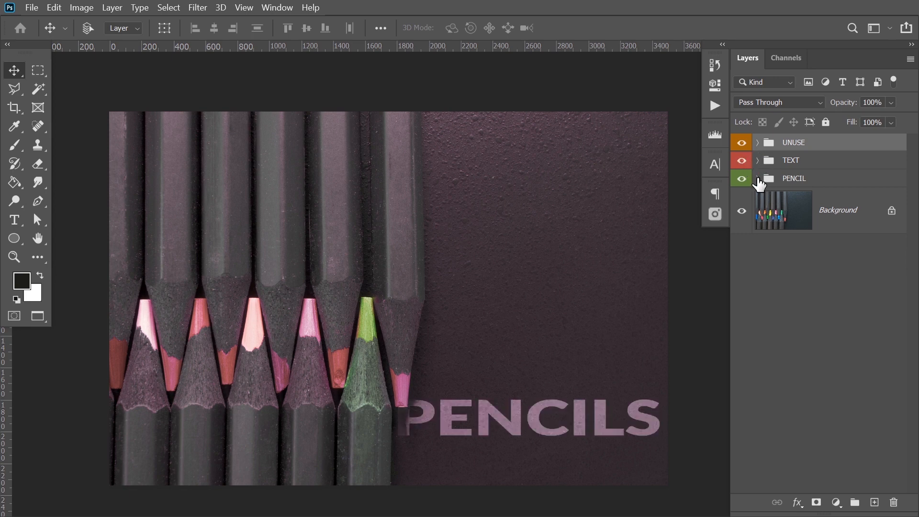
left_click(757, 179)
left_click(757, 179)
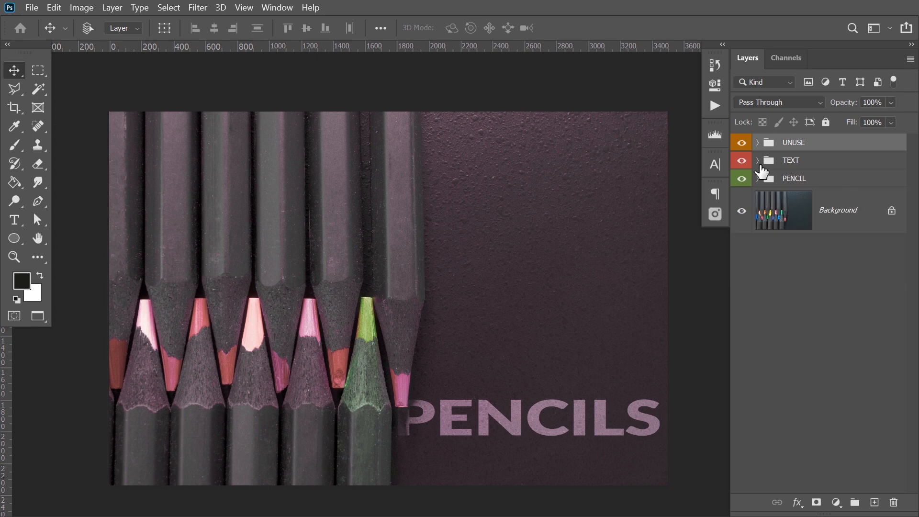
left_click(757, 143)
left_click(759, 145)
Step: Save the layered document as the Photoshop file coloured-pencils in the SAMPLES folder, with Maximize Compatibility on
key("ctrl")
key("ctrl+shift+s")
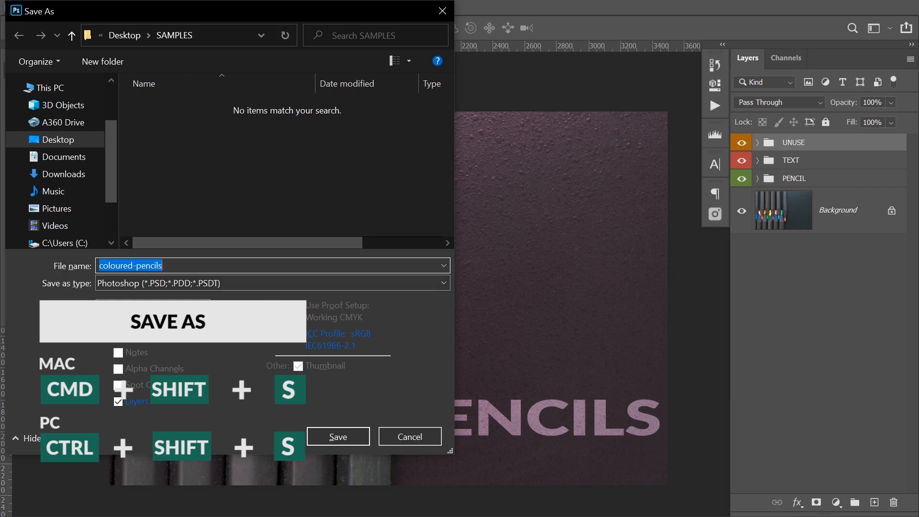
left_click(363, 434)
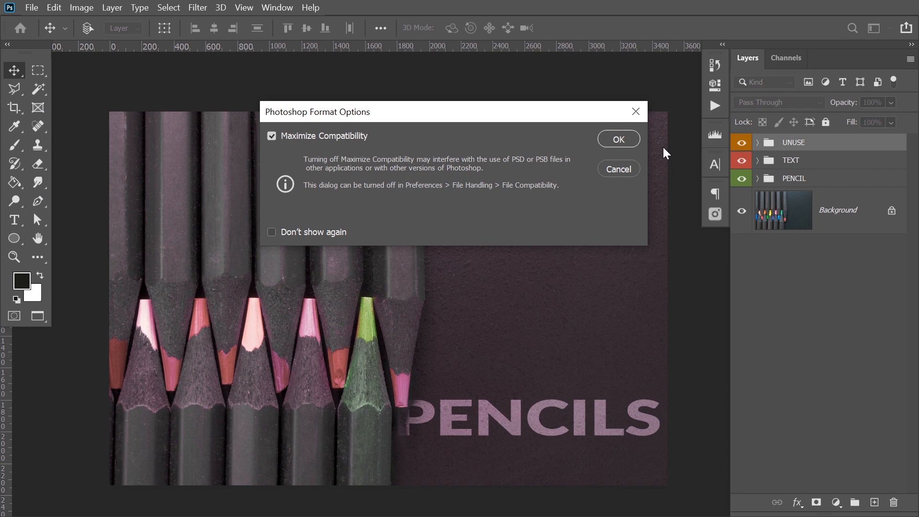
left_click(636, 140)
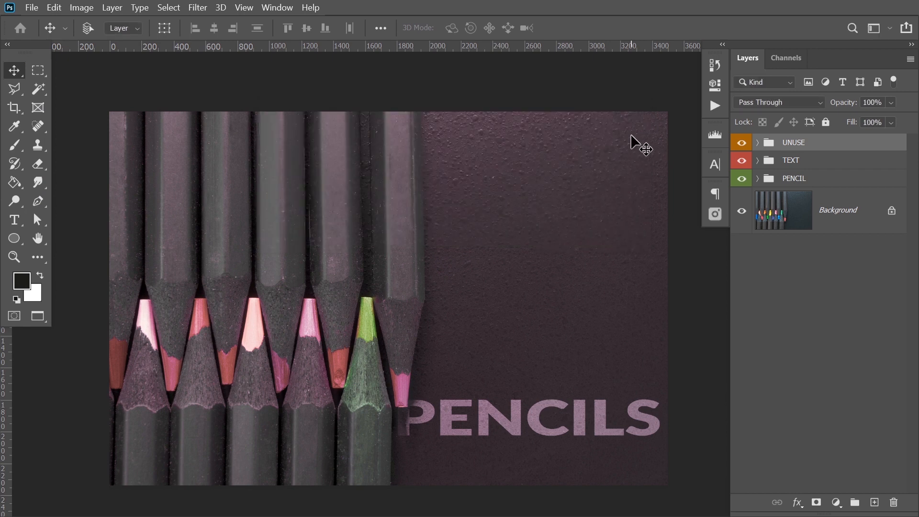